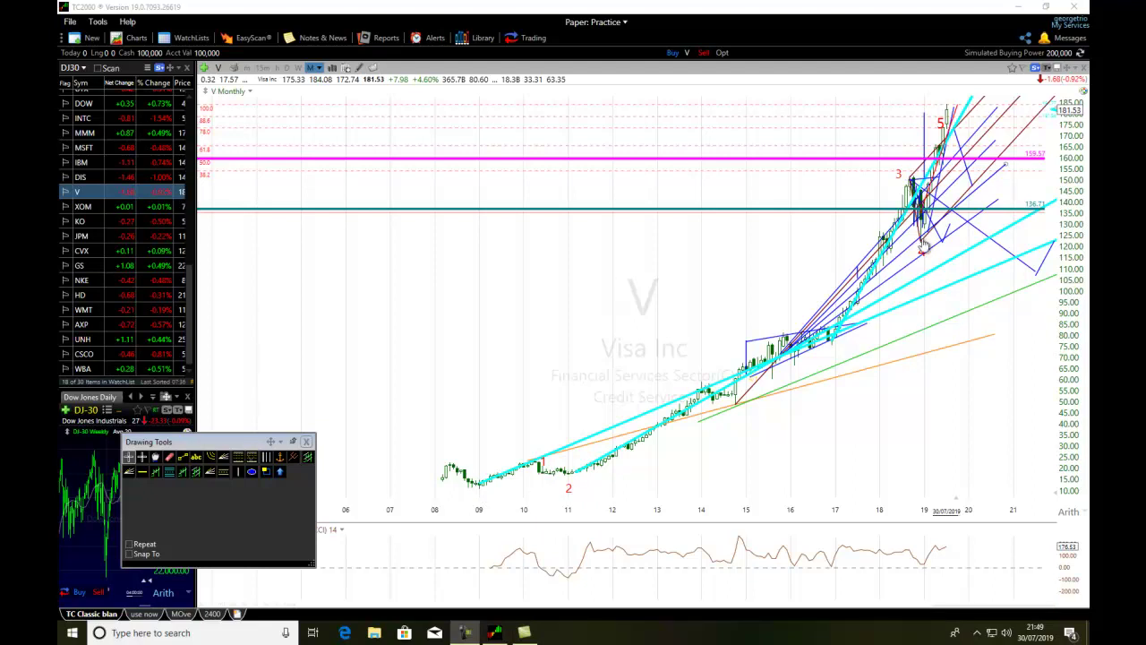
# Step: Examine Visa's monthly price history from 2008 to 2019, including the marked waves 2 to 5 and the trend lines
pyautogui.scroll(3, 794, 265)
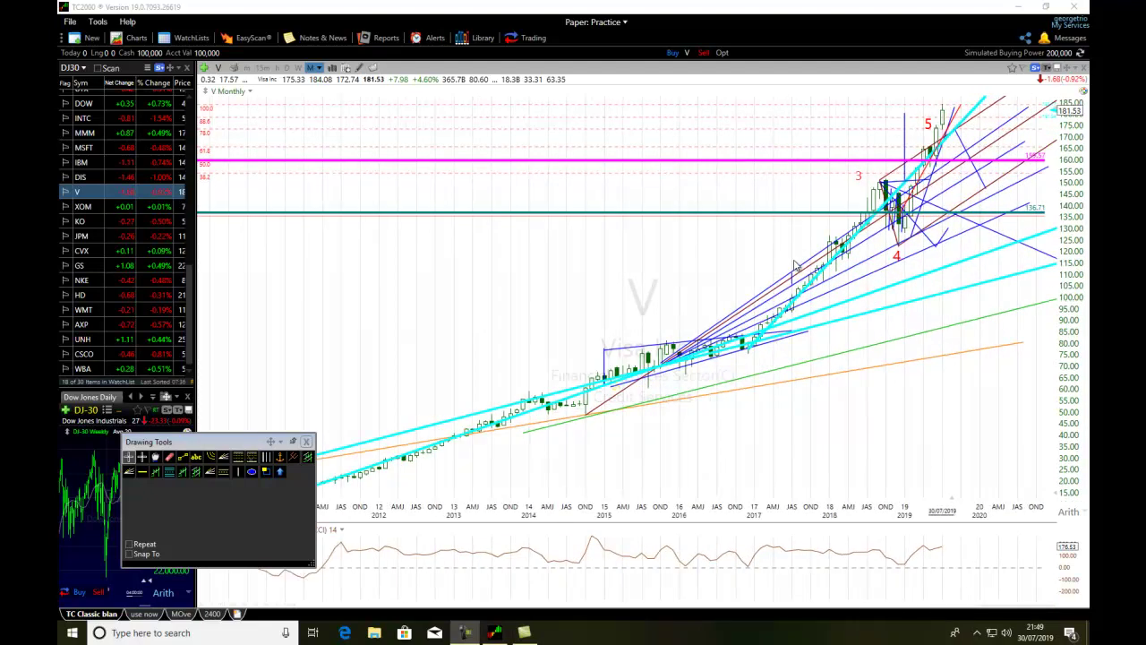
pyautogui.scroll(2, 794, 265)
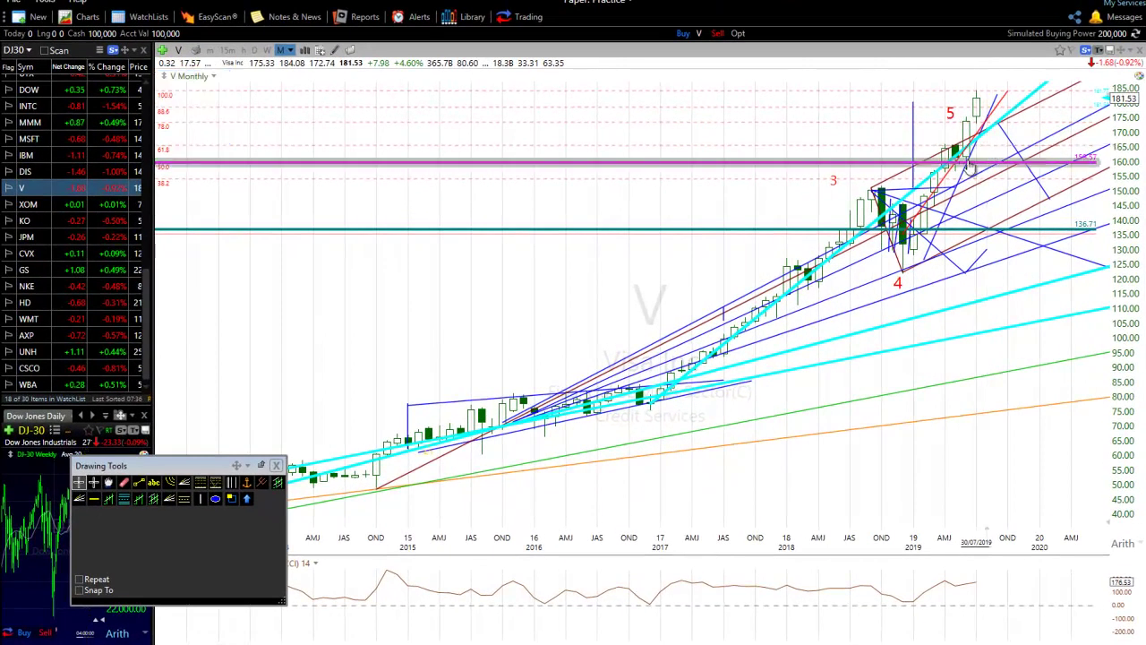
pyautogui.scroll(-2, 765, 273)
pyautogui.scroll(-2, 766, 278)
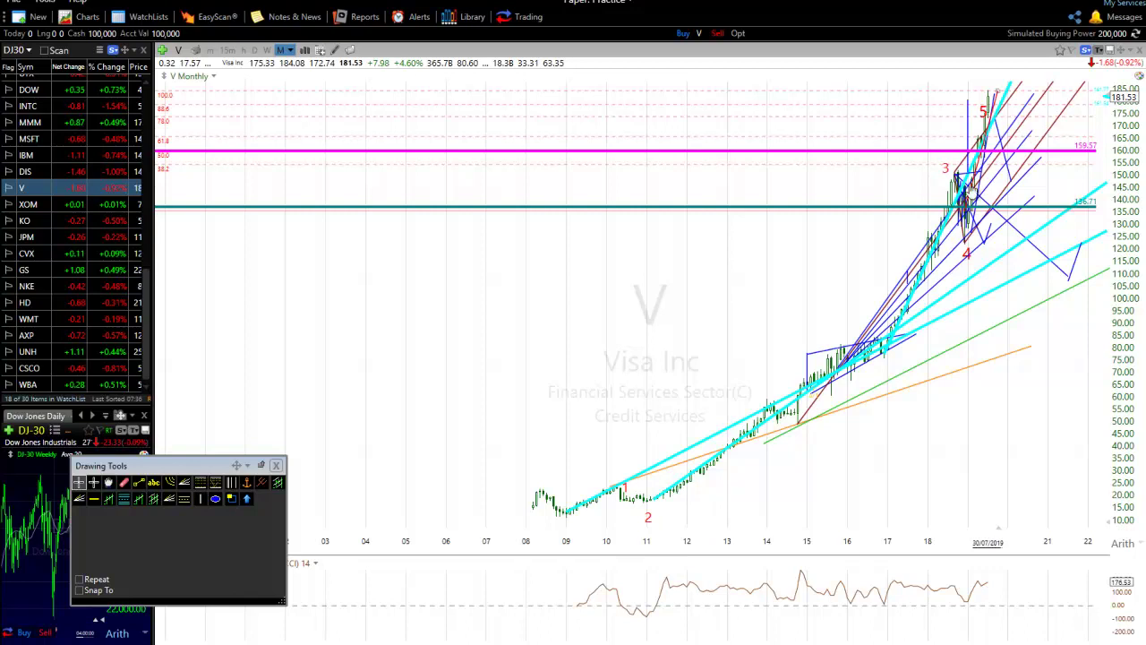
pyautogui.scroll(2, 956, 150)
pyautogui.scroll(-1, 823, 265)
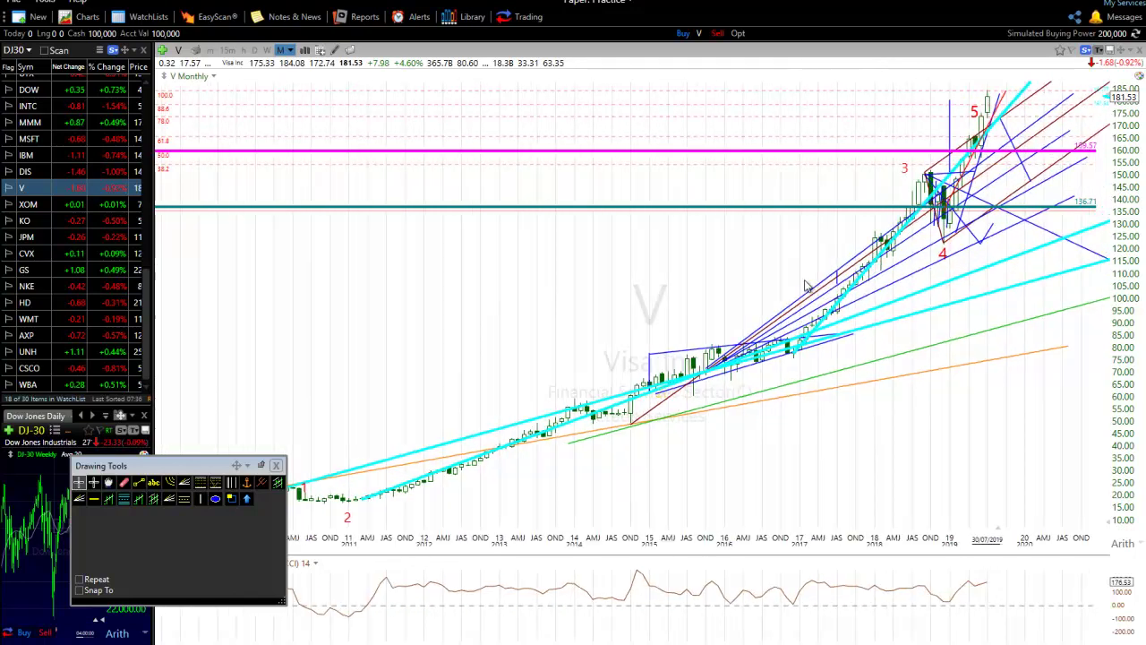
pyautogui.scroll(-2, 810, 289)
pyautogui.moveTo(752, 364)
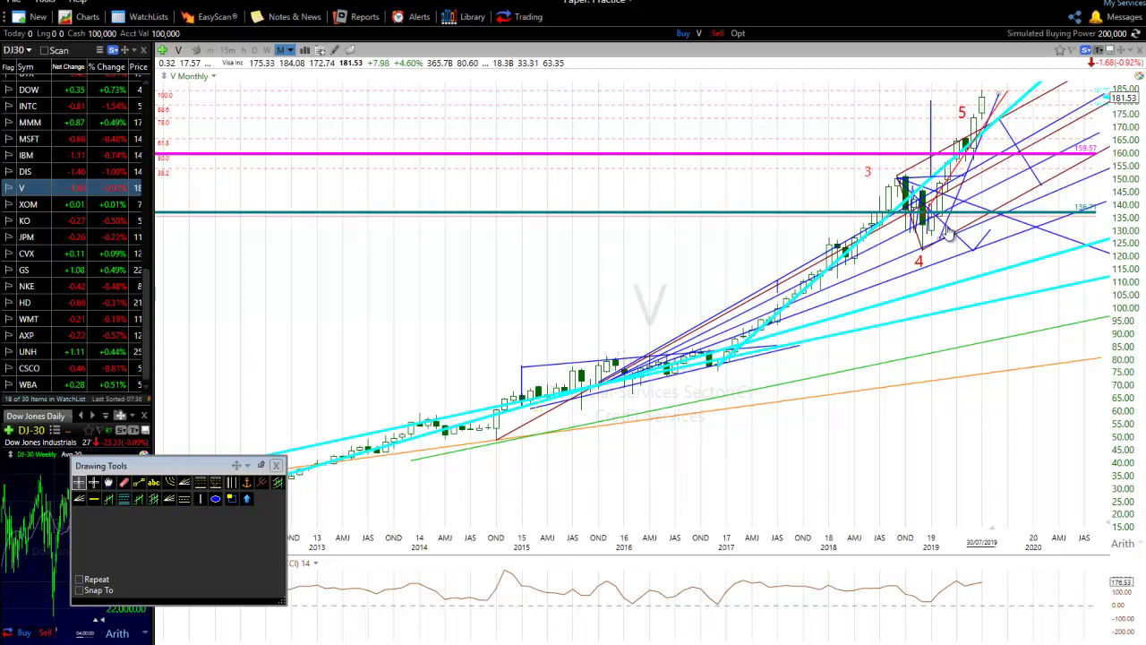
# Step: Stretch the lower end of the Fibonacci retracement down to the level of the 2009 low, at about 11
pyautogui.moveTo(922, 217); pyautogui.dragTo(779, 447)
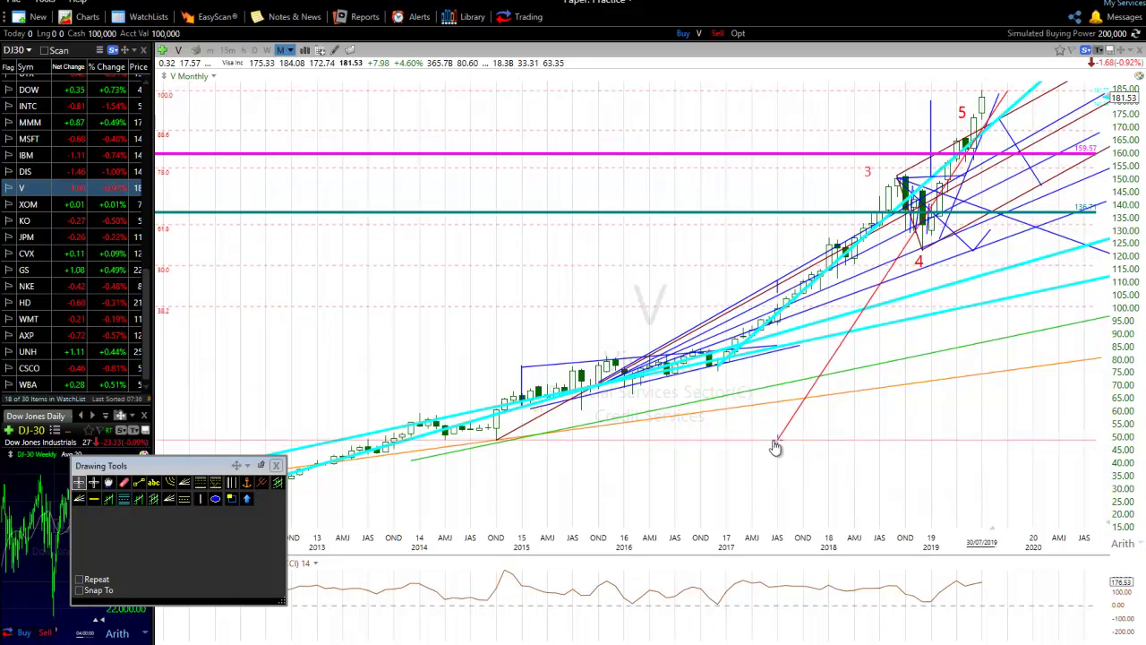
pyautogui.scroll(-3, 681, 394)
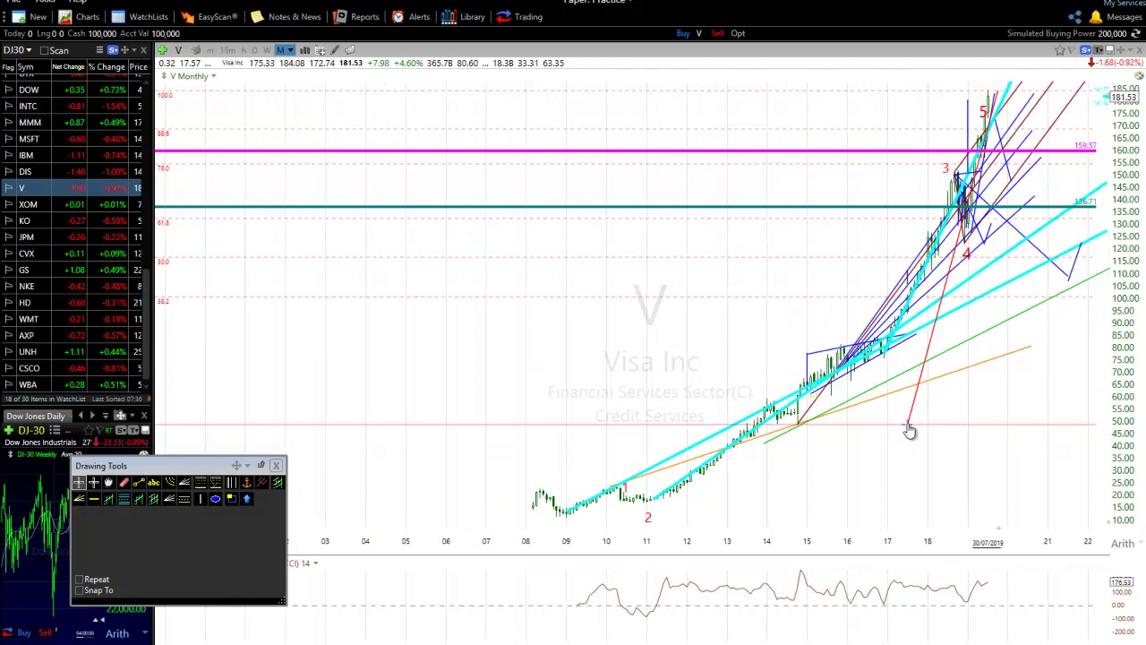
pyautogui.moveTo(909, 426); pyautogui.dragTo(781, 523)
pyautogui.scroll(1, 766, 370)
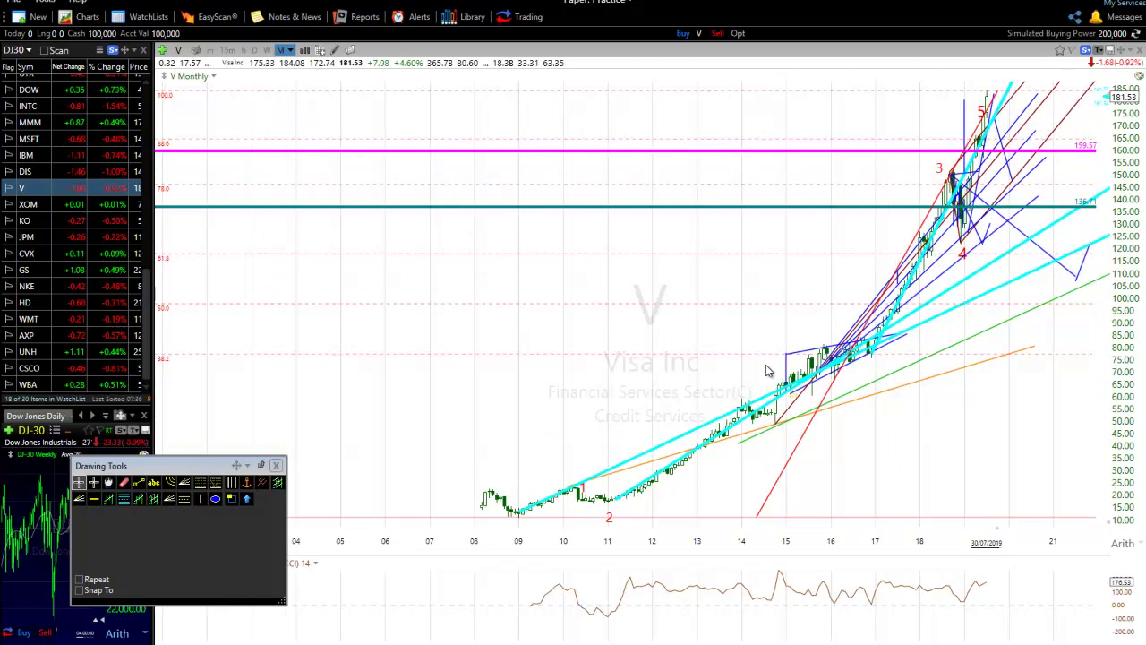
pyautogui.scroll(2, 766, 370)
pyautogui.scroll(1, 728, 374)
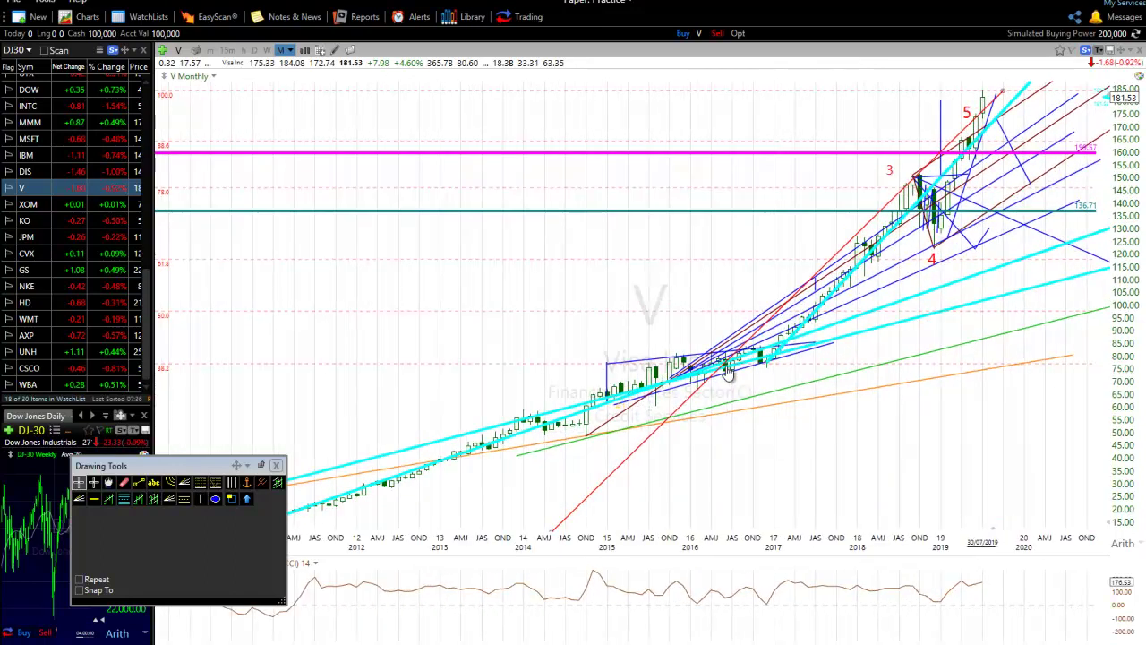
pyautogui.scroll(1, 729, 374)
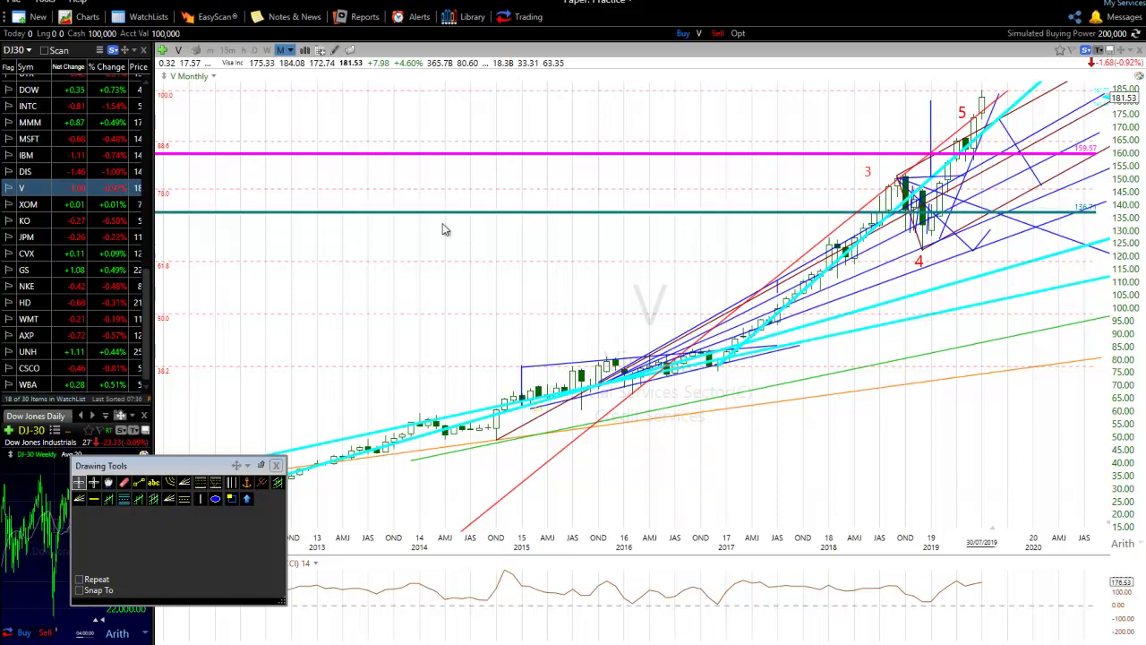
pyautogui.scroll(-4, 492, 251)
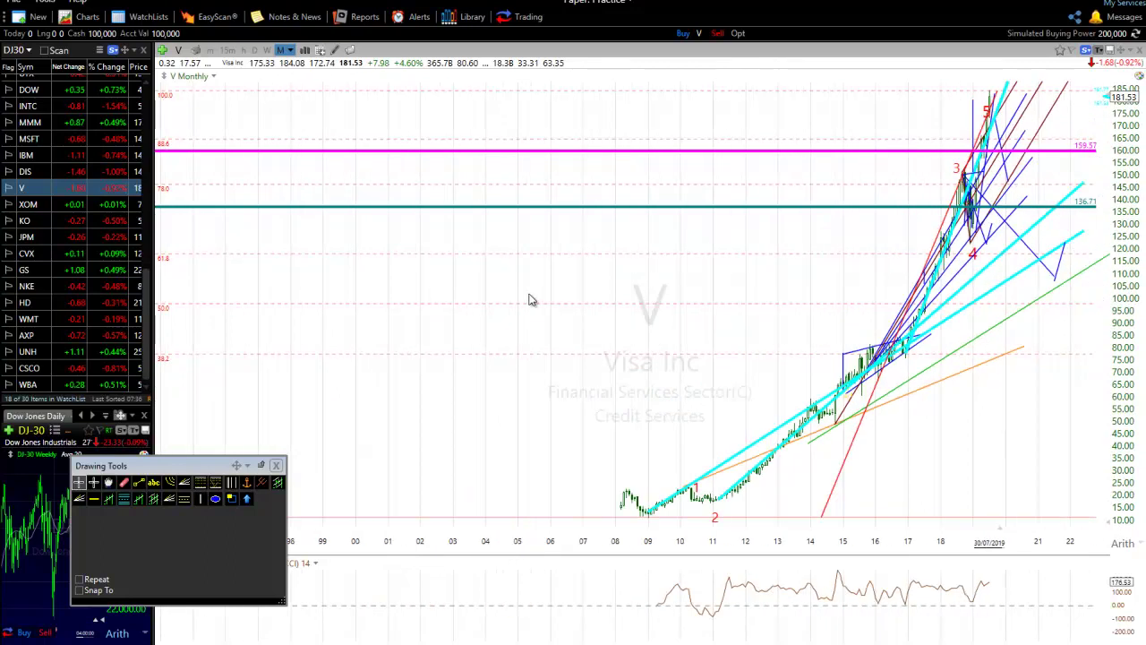
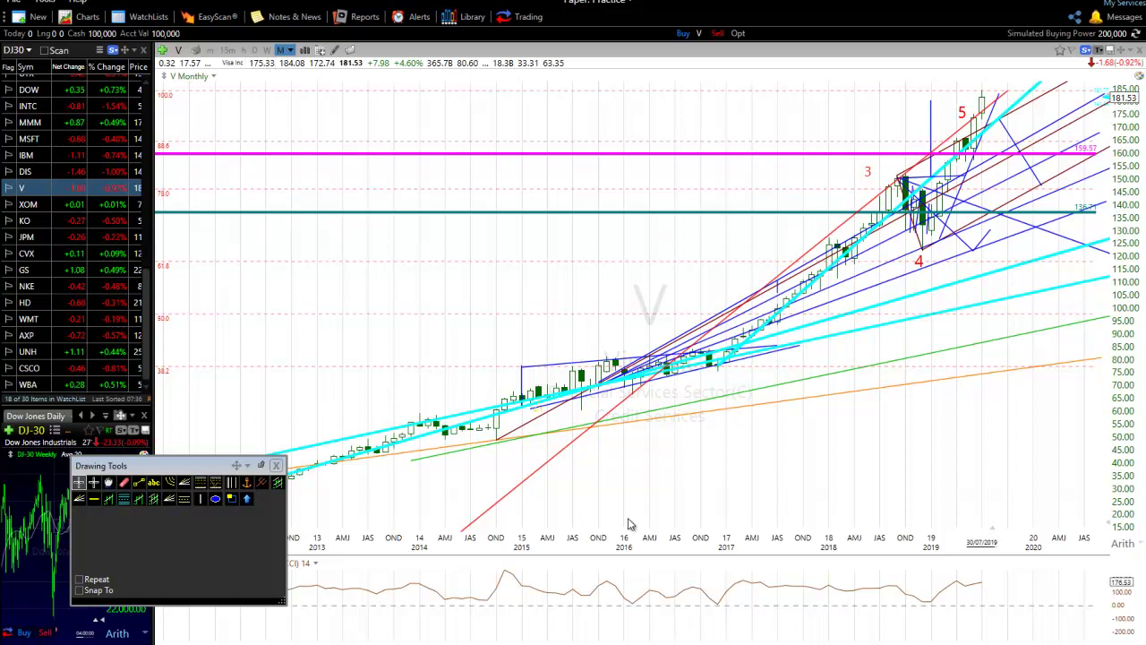
# Step: Place a vertical line at the start of 2019 on the monthly chart
pyautogui.press('Up')
pyautogui.press('Up')
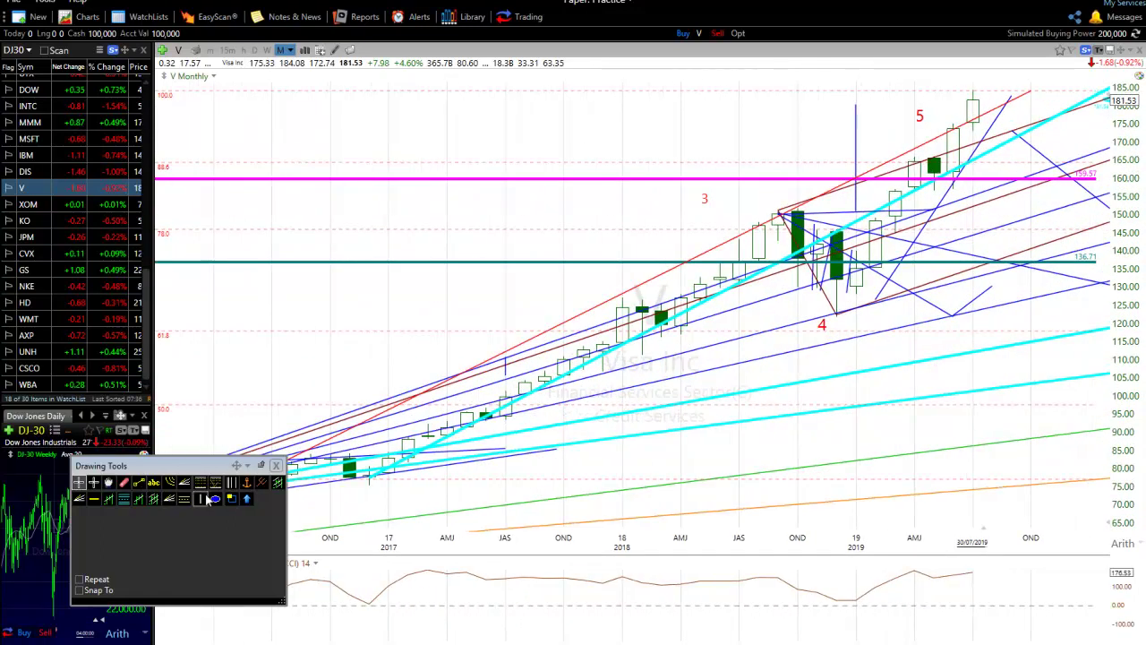
pyautogui.click(201, 499)
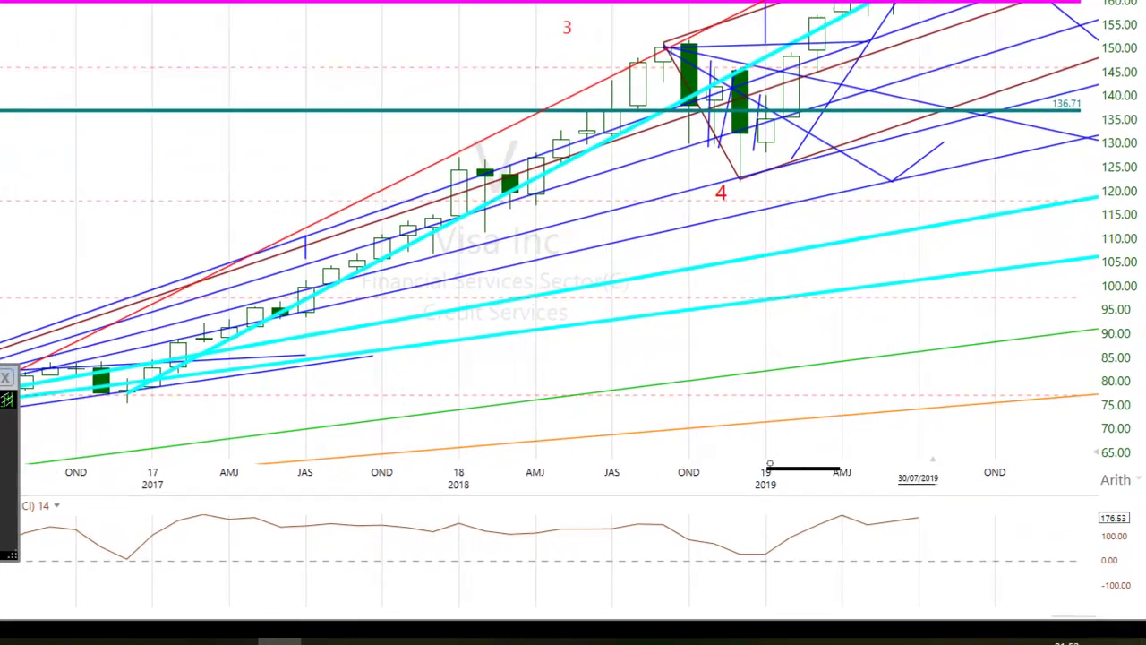
pyautogui.click(856, 537)
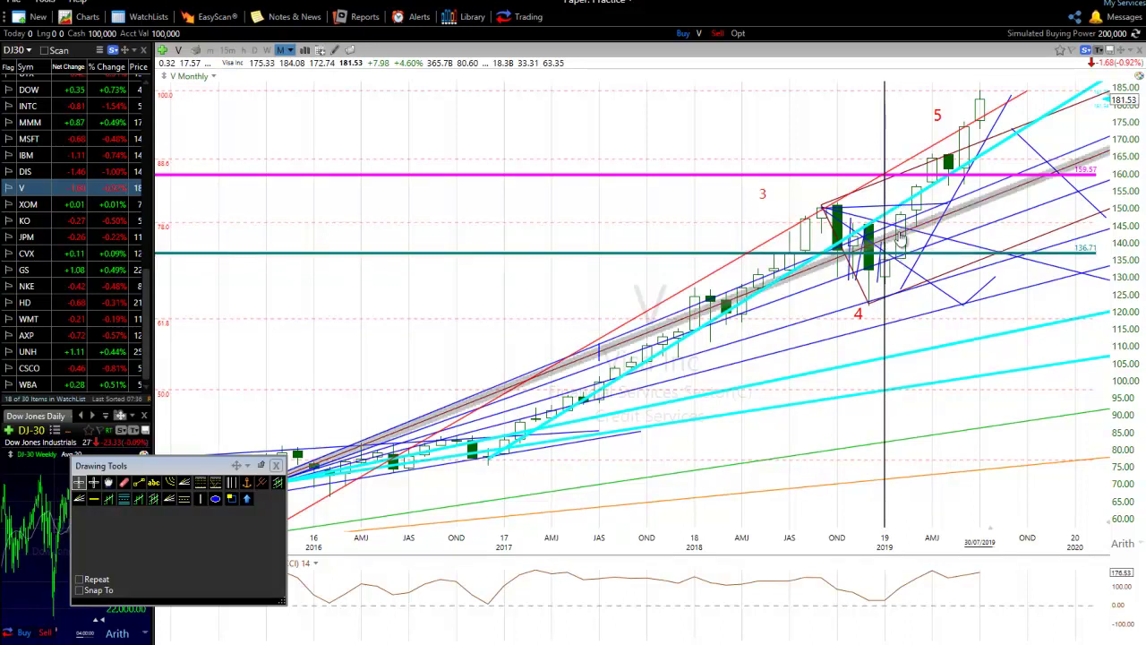
# Step: Switch the Visa chart to the daily time frame and frame the period from mid-2018 to July 2019
pyautogui.moveTo(899, 257)
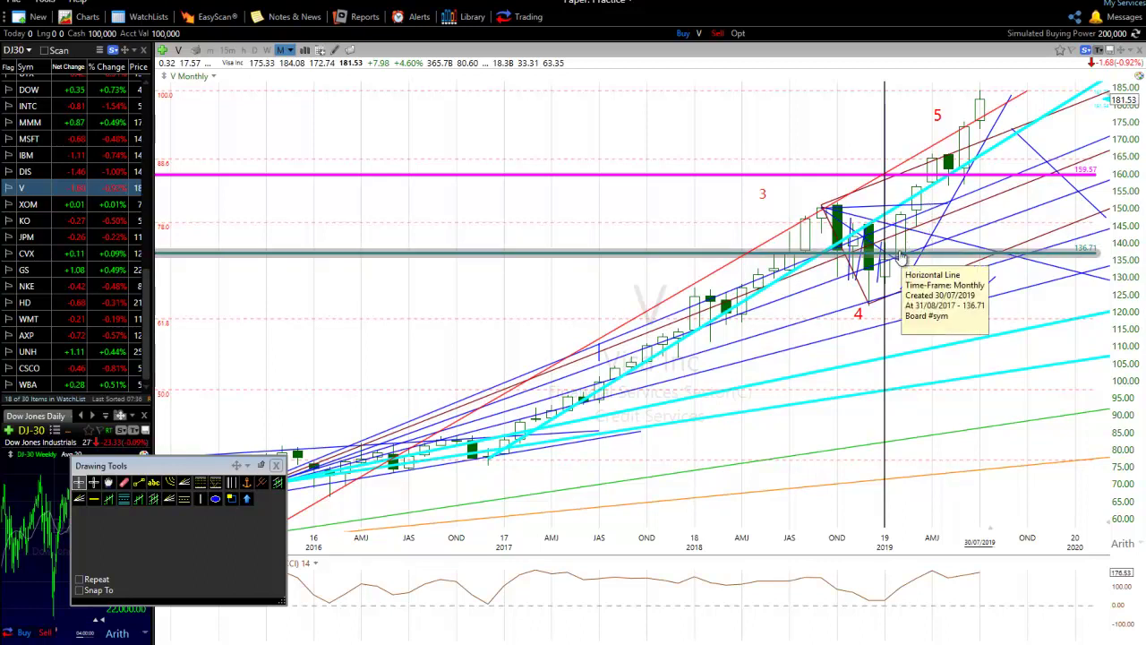
pyautogui.scroll(-8, 245, 440)
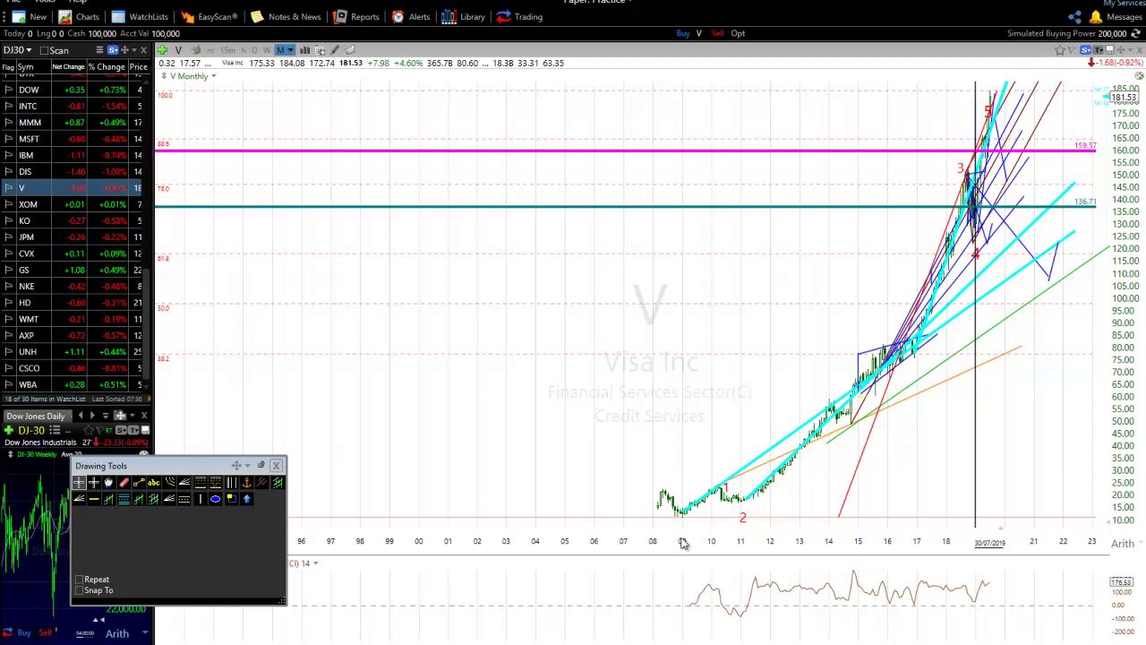
pyautogui.scroll(6, 655, 522)
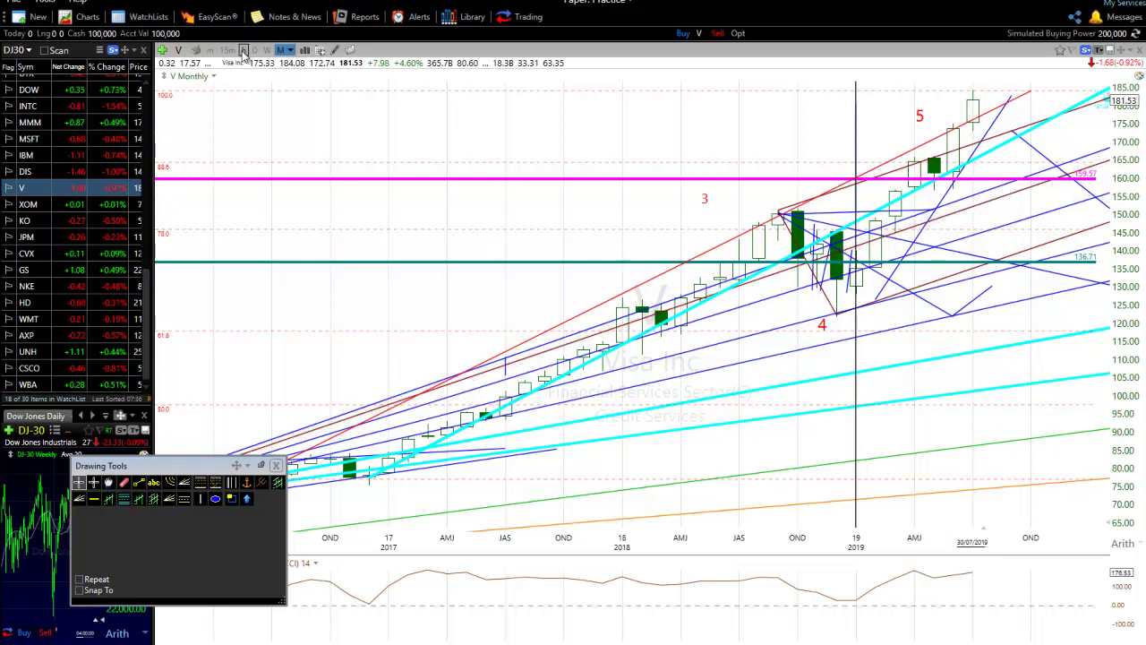
pyautogui.click(254, 50)
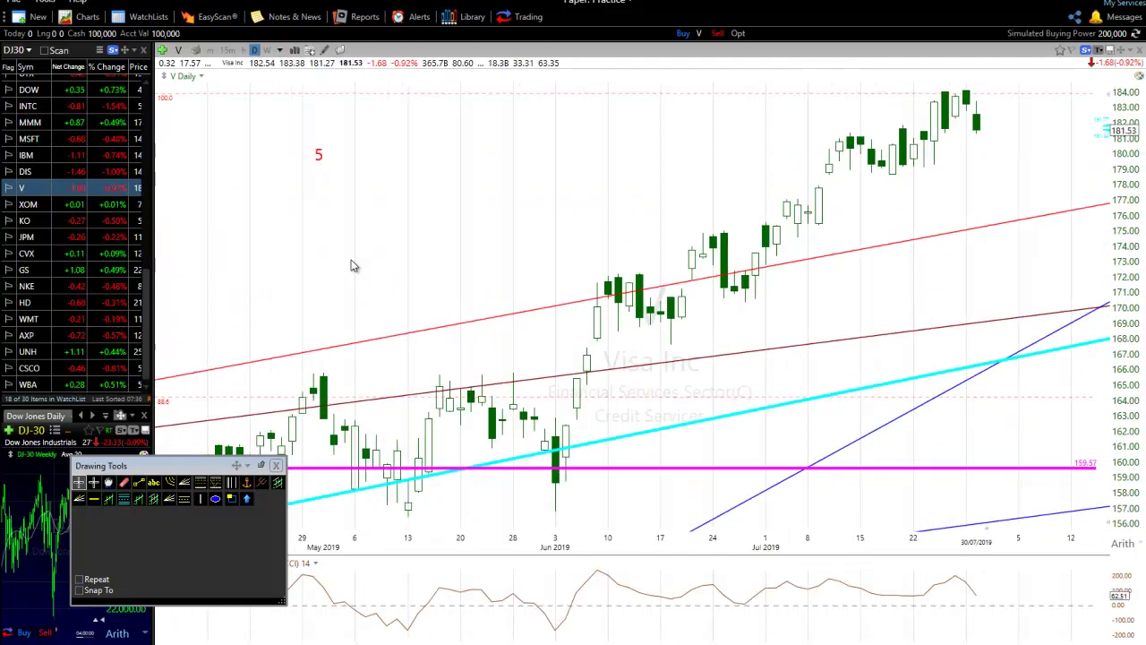
pyautogui.scroll(-3, 366, 269)
pyautogui.scroll(2, 403, 277)
pyautogui.scroll(2, 670, 508)
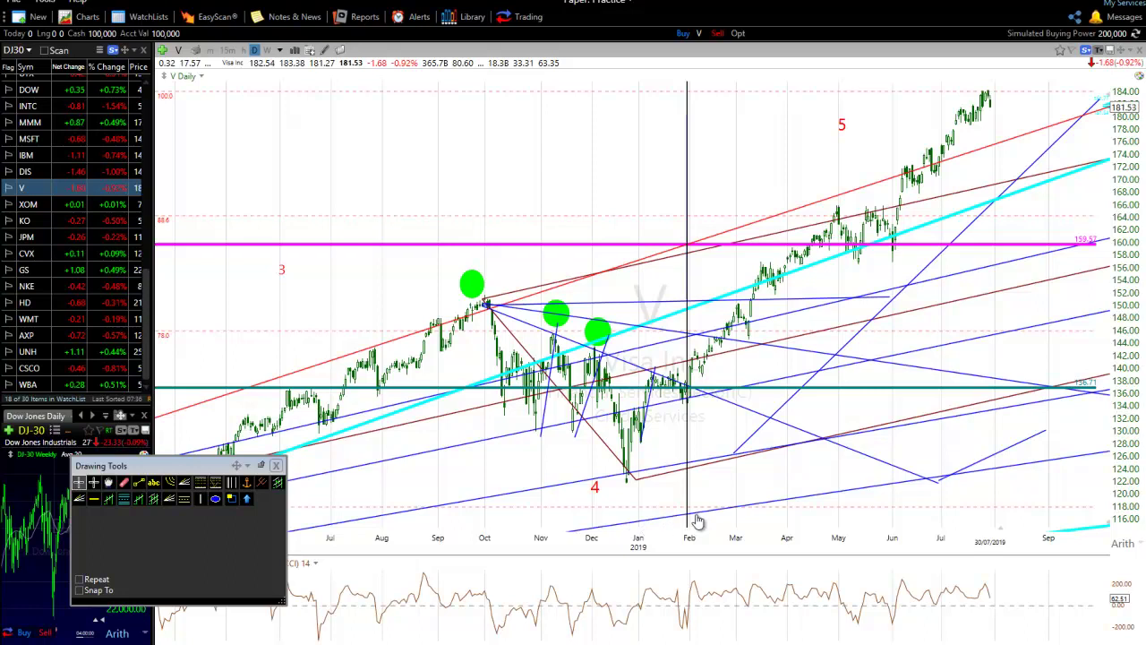
pyautogui.click(201, 501)
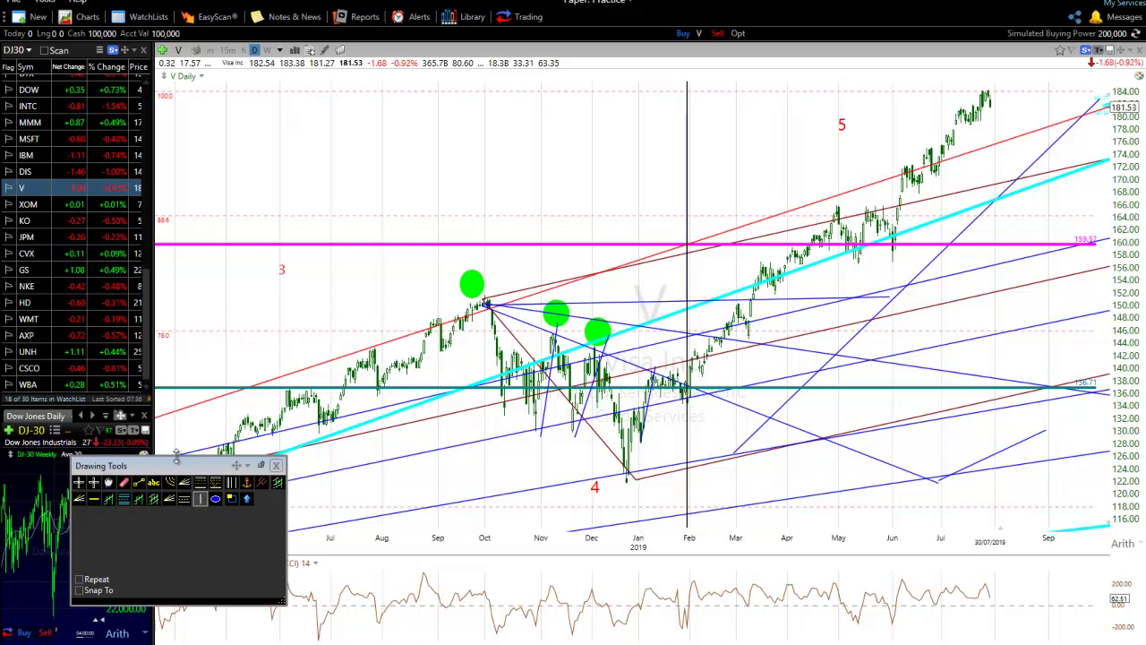
pyautogui.click(141, 482)
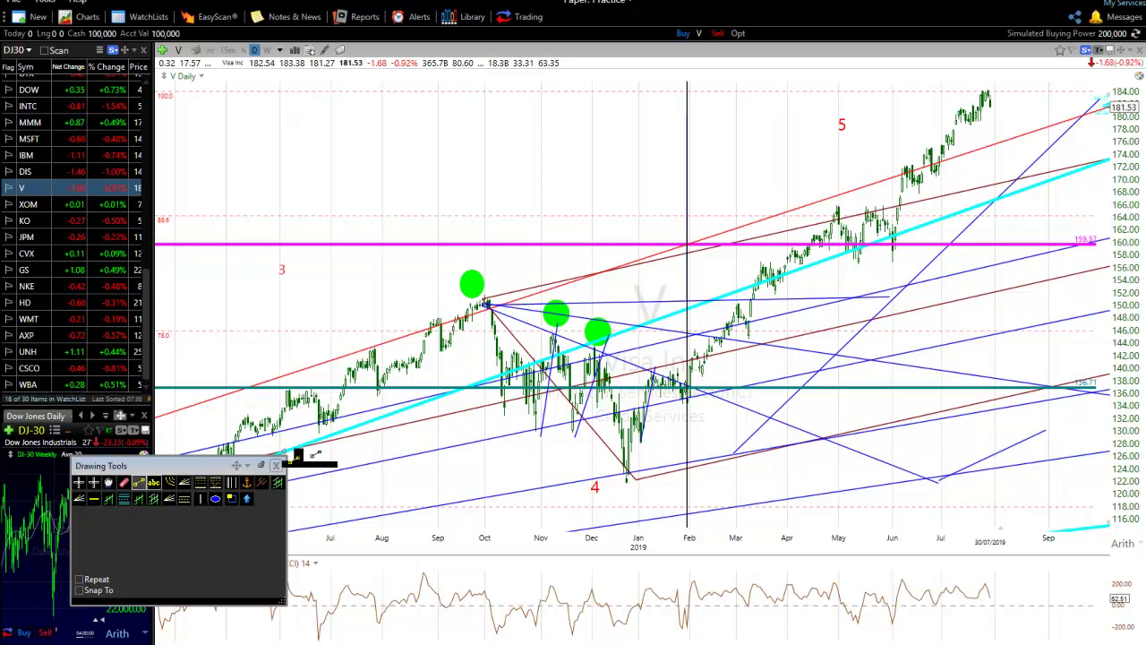
pyautogui.click(79, 485)
pyautogui.moveTo(743, 365); pyautogui.dragTo(557, 366)
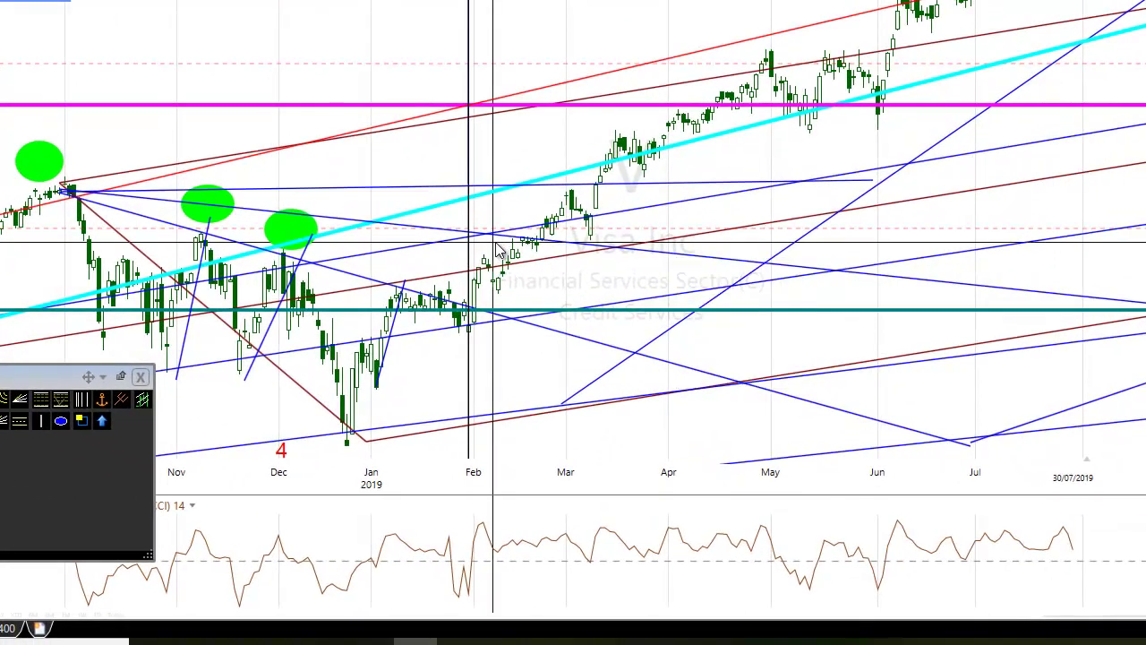
pyautogui.moveTo(495, 242); pyautogui.dragTo(524, 265)
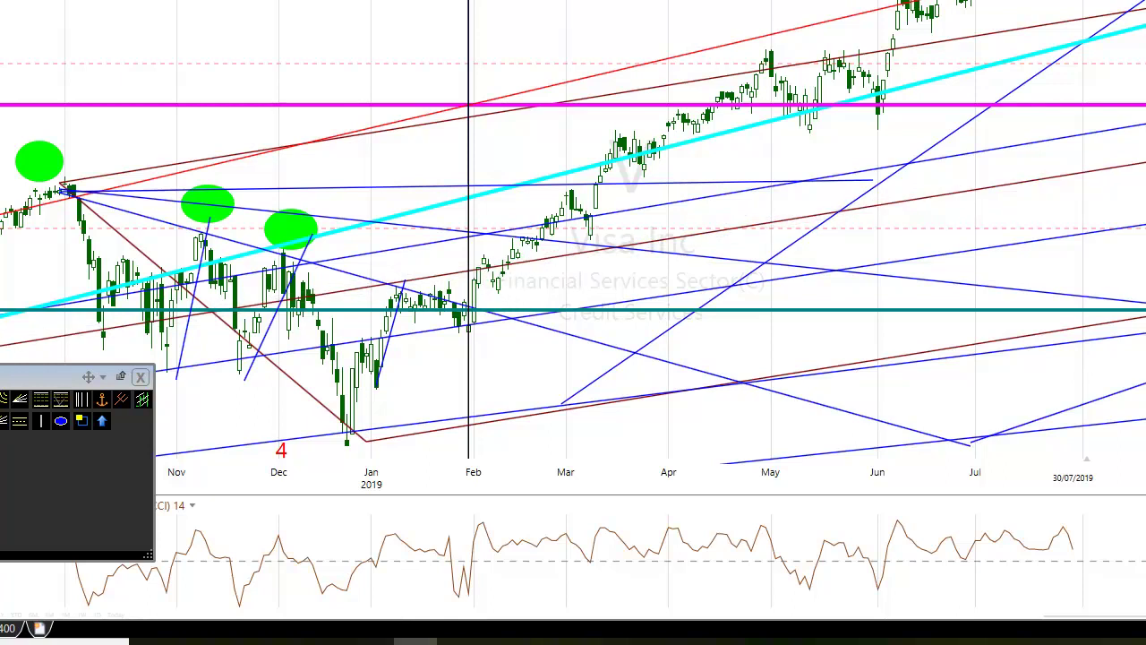
# Step: Mark the early February 2019 high with a small green ellipse and draw a near-horizontal trend line through it at about 143, ending in early April
pyautogui.click(60, 424)
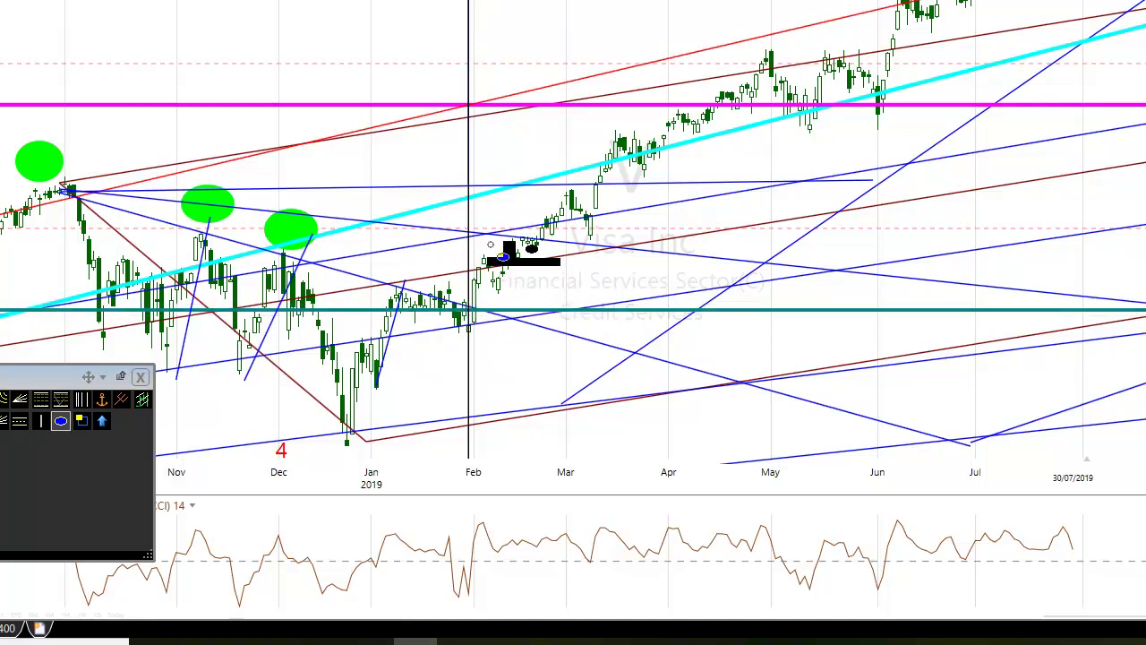
pyautogui.moveTo(494, 240); pyautogui.dragTo(469, 256)
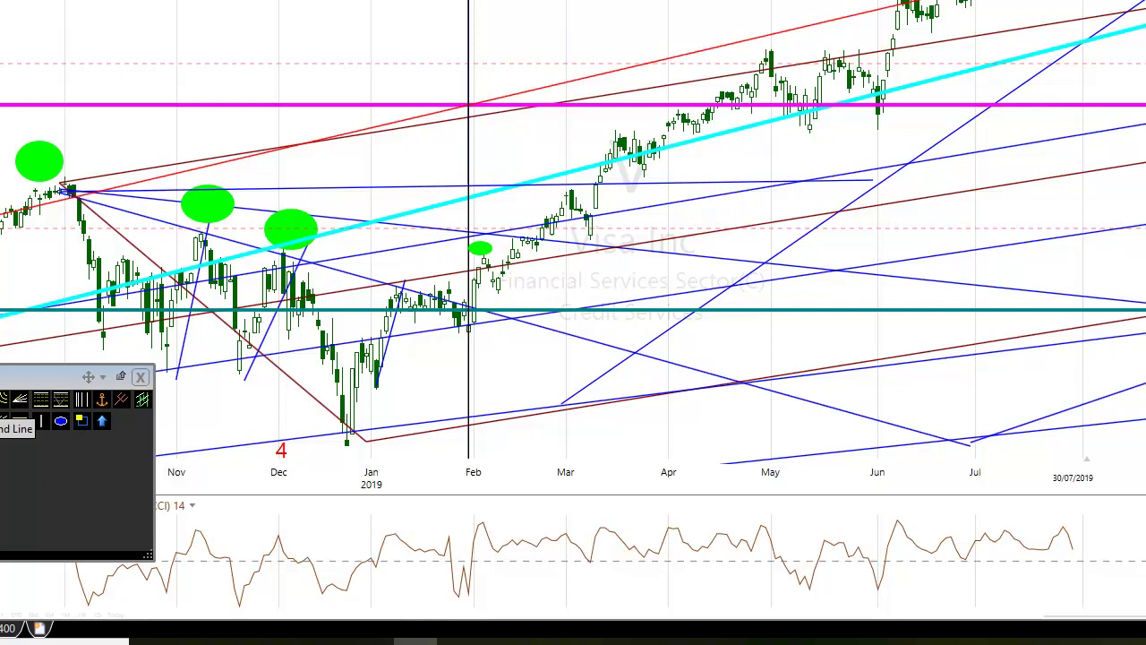
pyautogui.moveTo(451, 251); pyautogui.dragTo(697, 251)
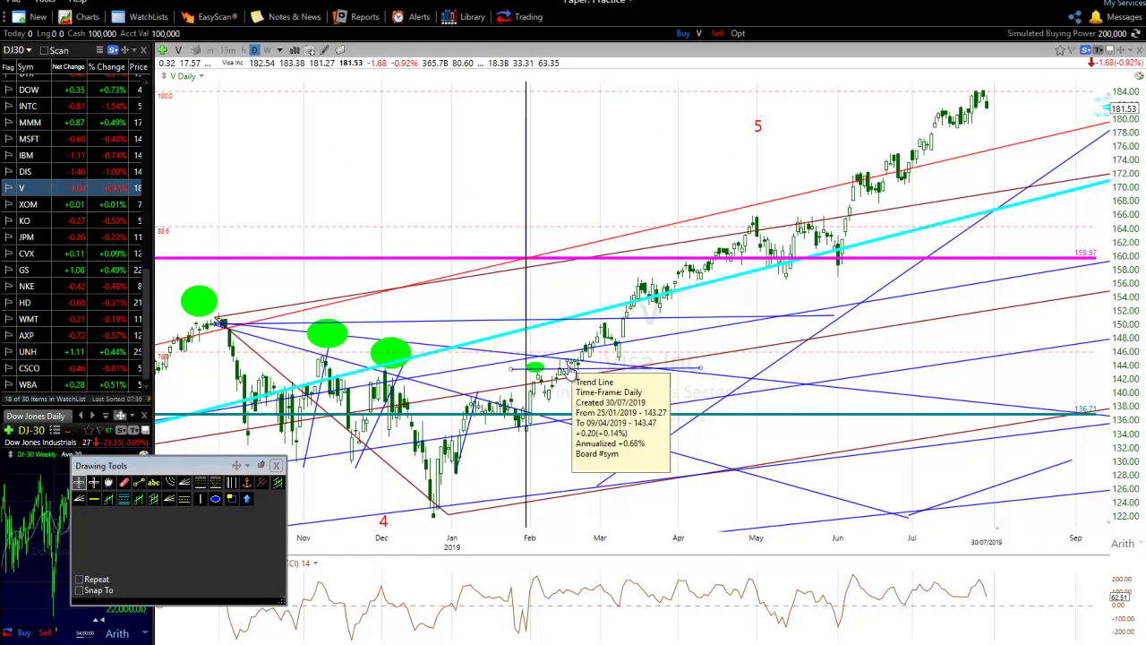
pyautogui.rightClick(570, 369)
pyautogui.click(628, 387)
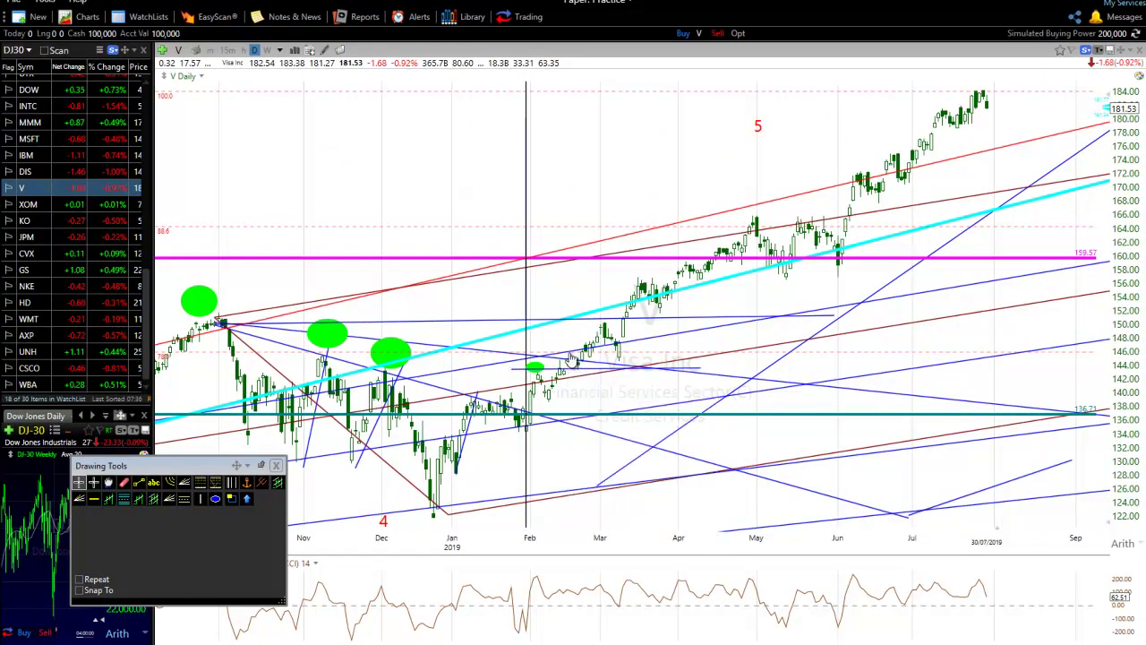
pyautogui.click(550, 383)
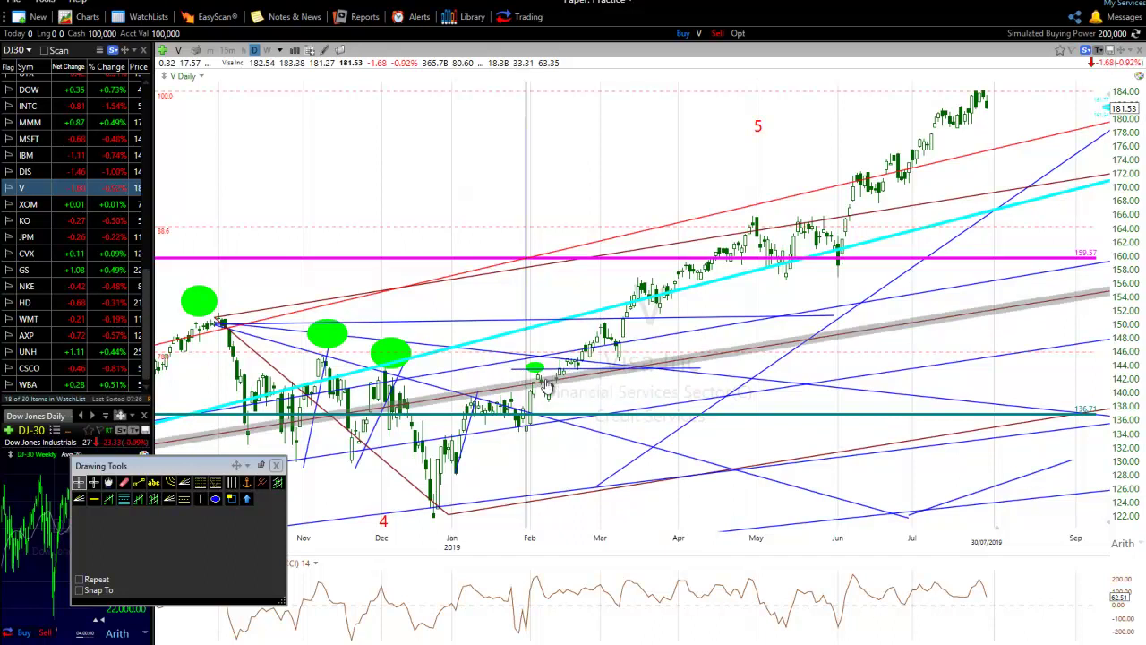
pyautogui.click(575, 367)
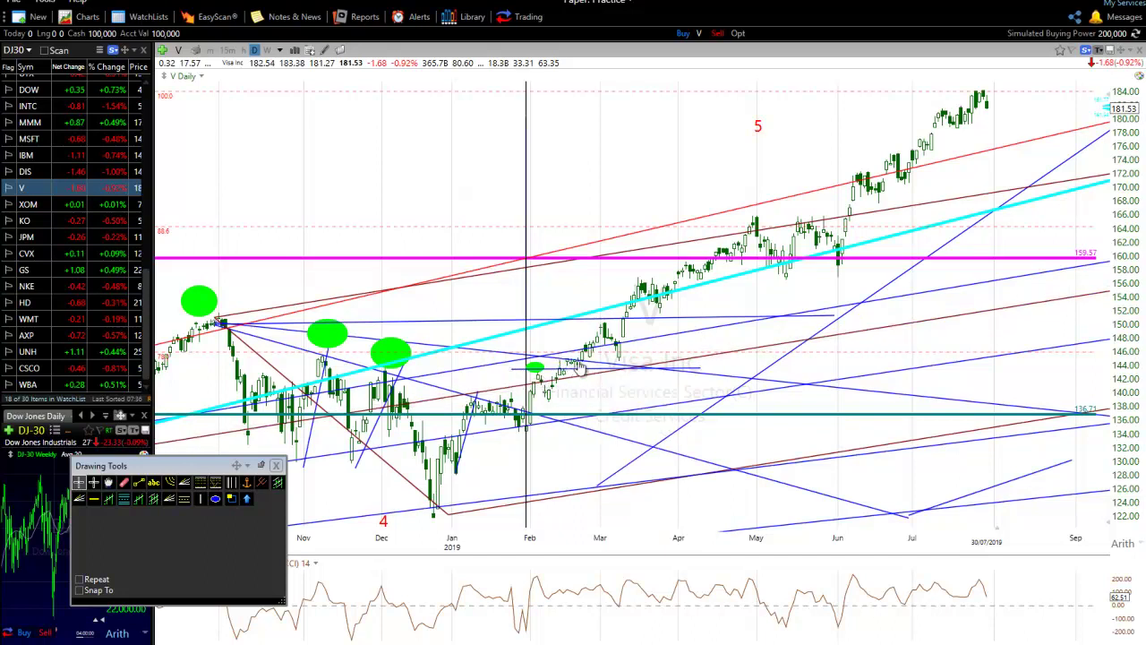
# Step: Examine the daily swings from the wave 3 high through the wave 4 low to the breakout above the new trend line
pyautogui.scroll(-2, 519, 448)
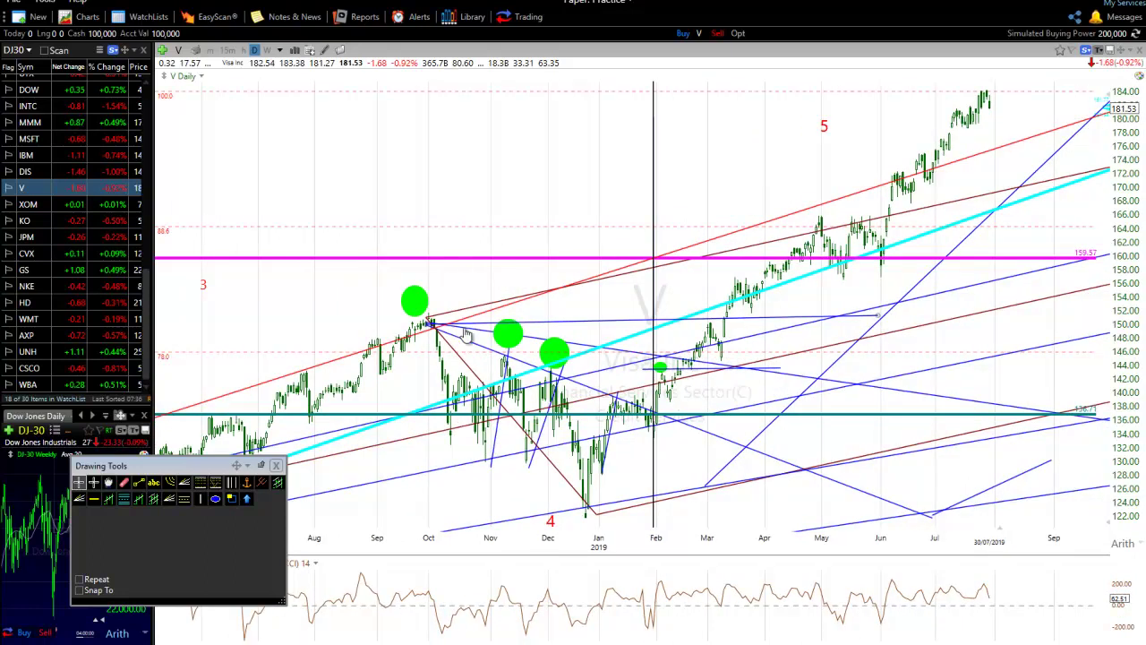
pyautogui.scroll(-2, 460, 438)
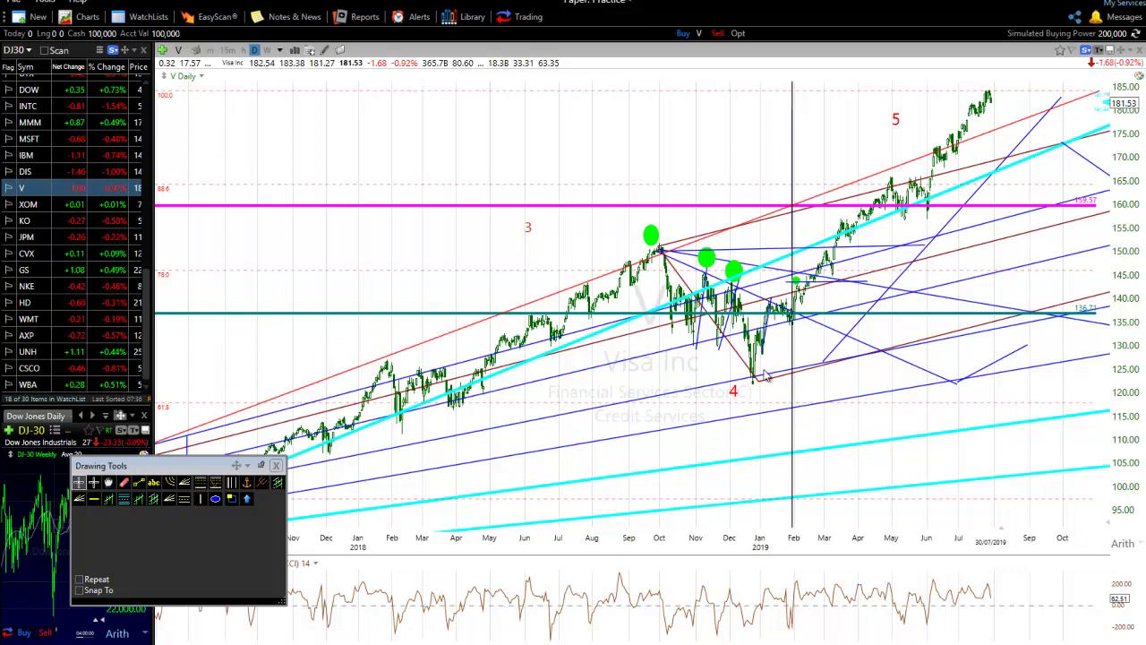
pyautogui.scroll(2, 776, 346)
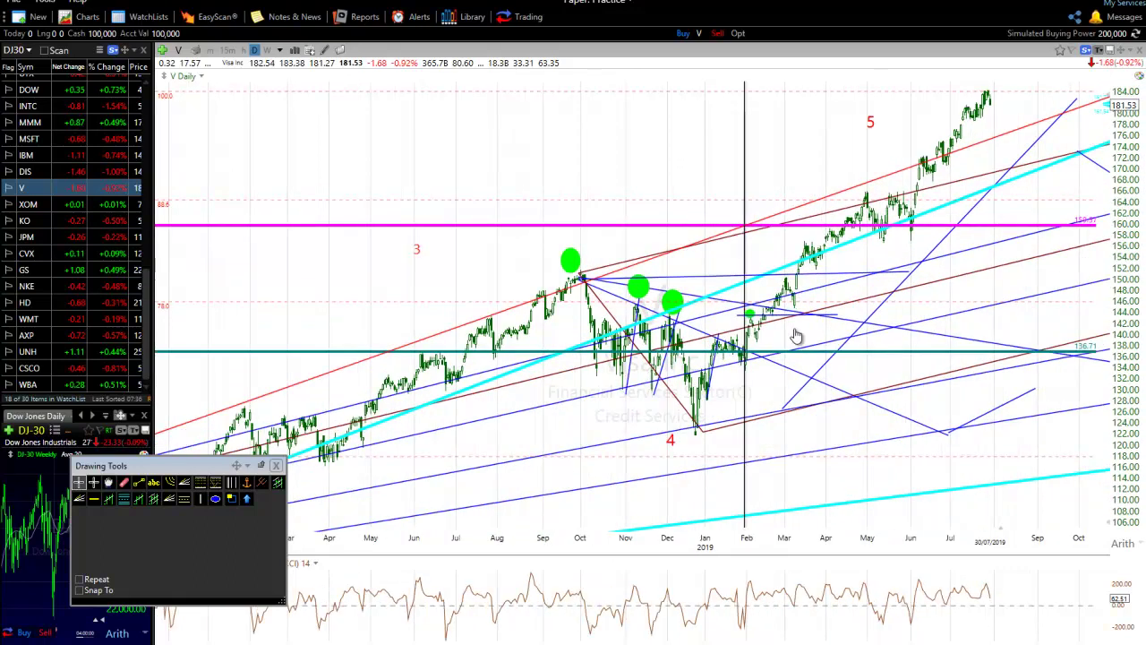
pyautogui.scroll(2, 721, 371)
pyautogui.scroll(2, 721, 371)
pyautogui.click(685, 417)
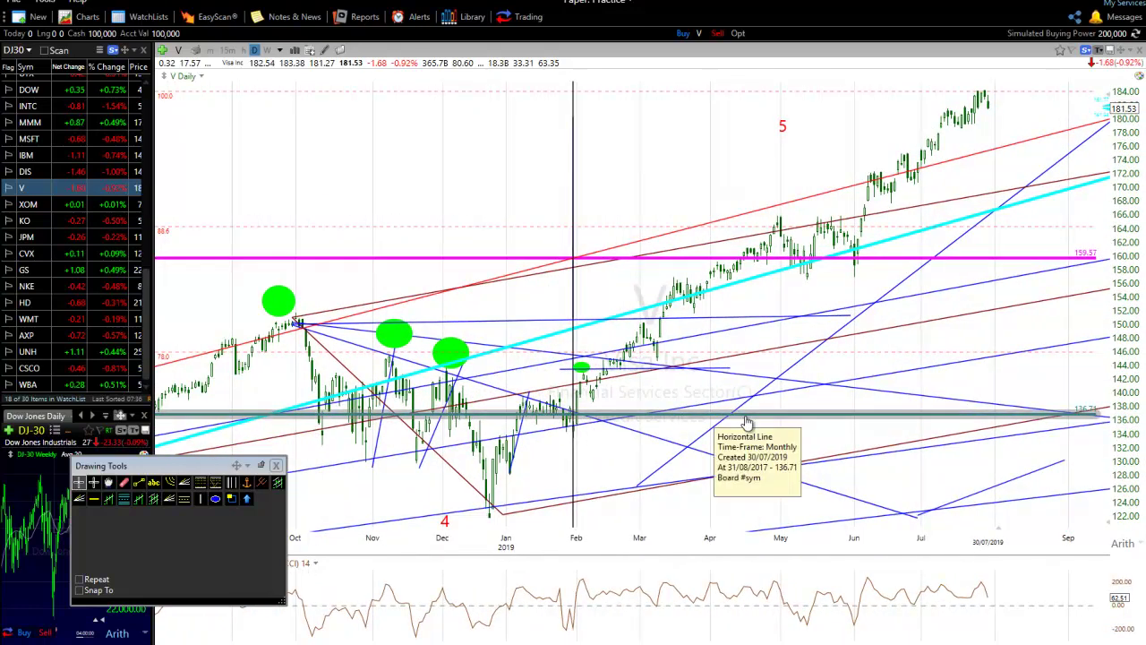
pyautogui.click(538, 319)
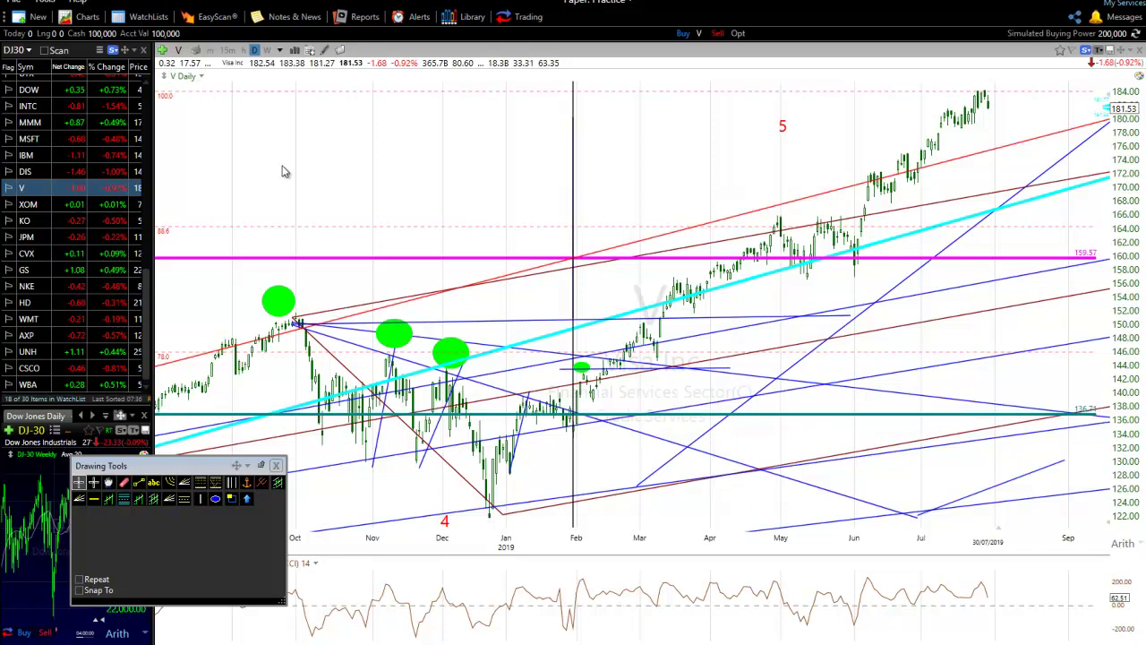
# Step: Switch the Visa chart to the monthly time frame and frame the period from 2015 to July 2019
pyautogui.click(280, 51)
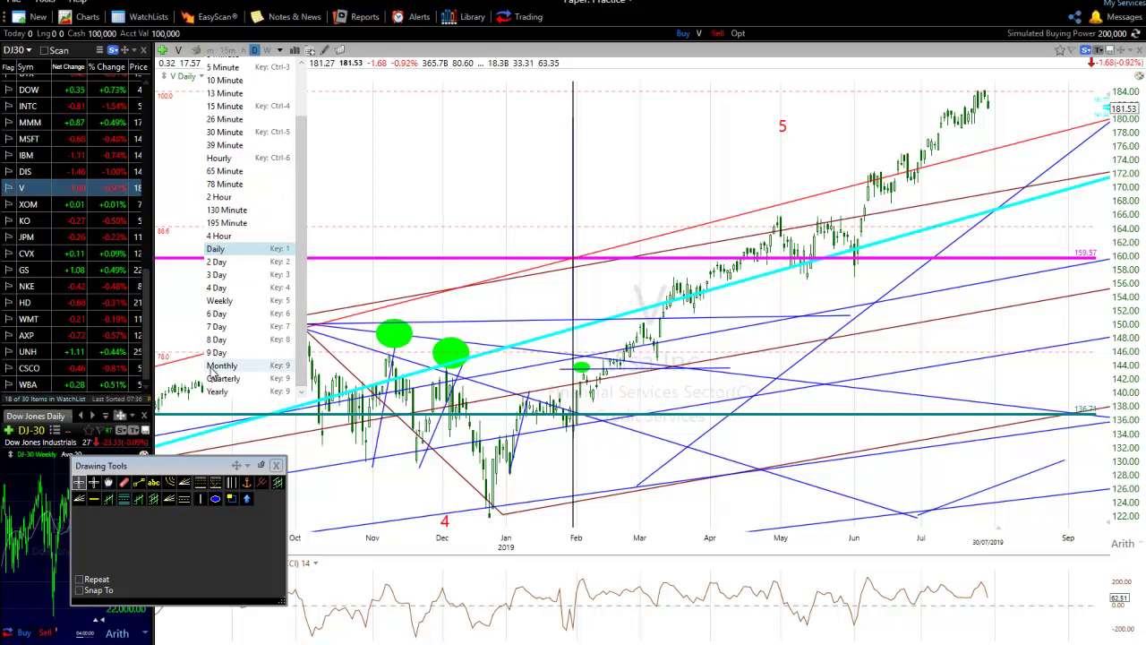
pyautogui.click(212, 368)
pyautogui.scroll(3, 439, 362)
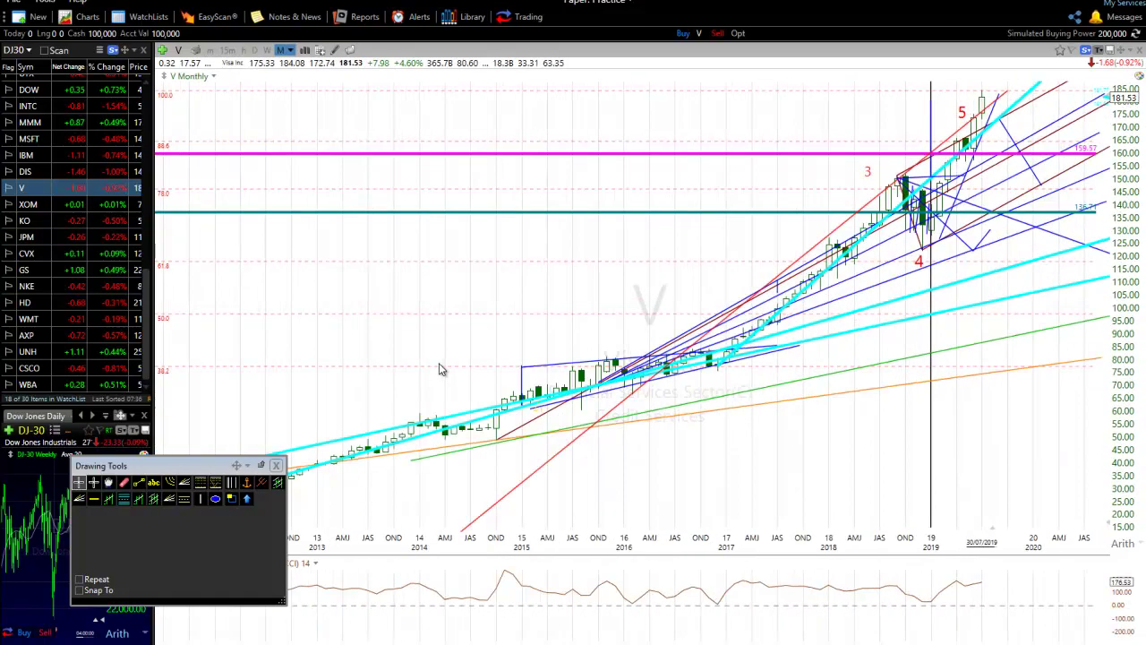
pyautogui.scroll(1, 895, 372)
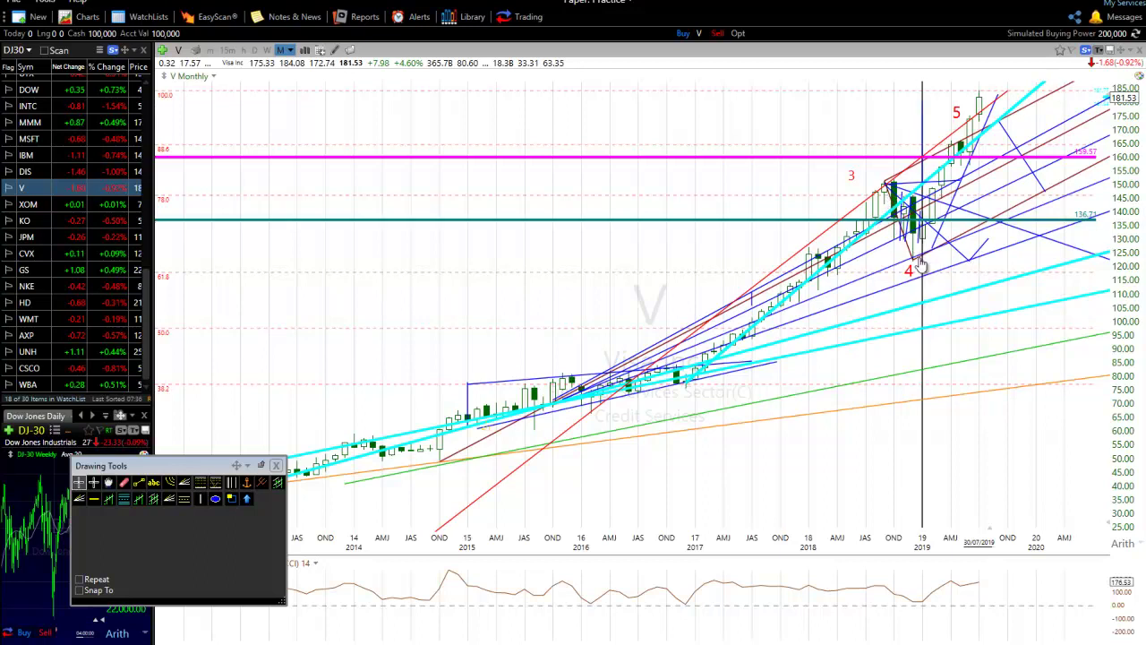
pyautogui.scroll(-5, 537, 341)
pyautogui.scroll(5, 906, 495)
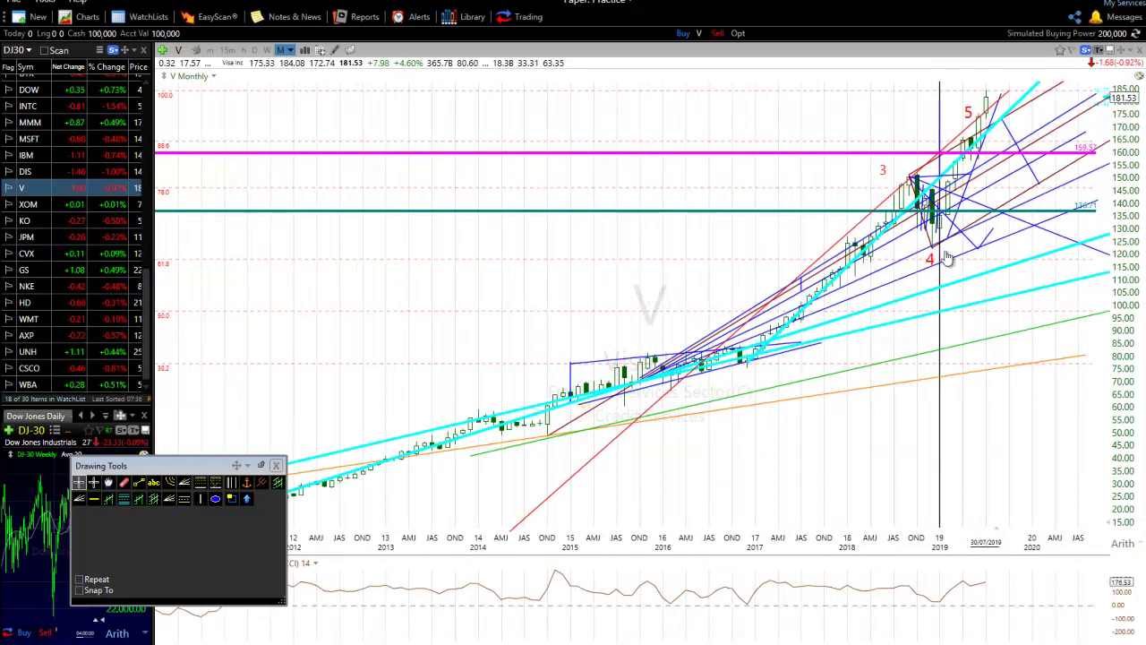
pyautogui.scroll(1, 956, 286)
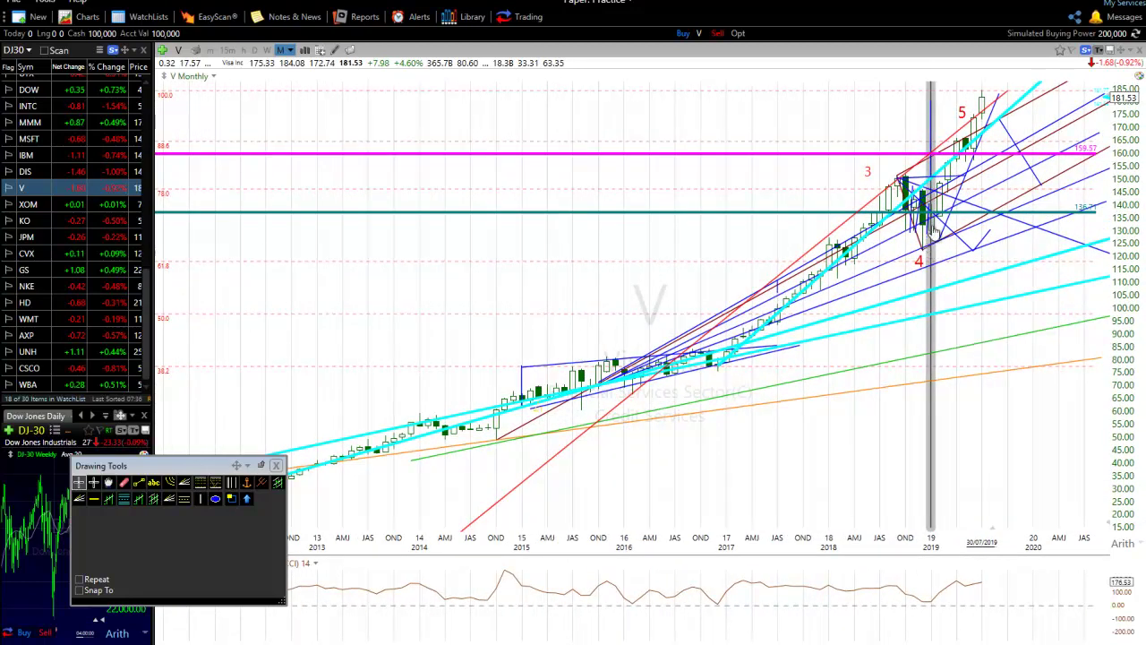
pyautogui.scroll(2, 929, 250)
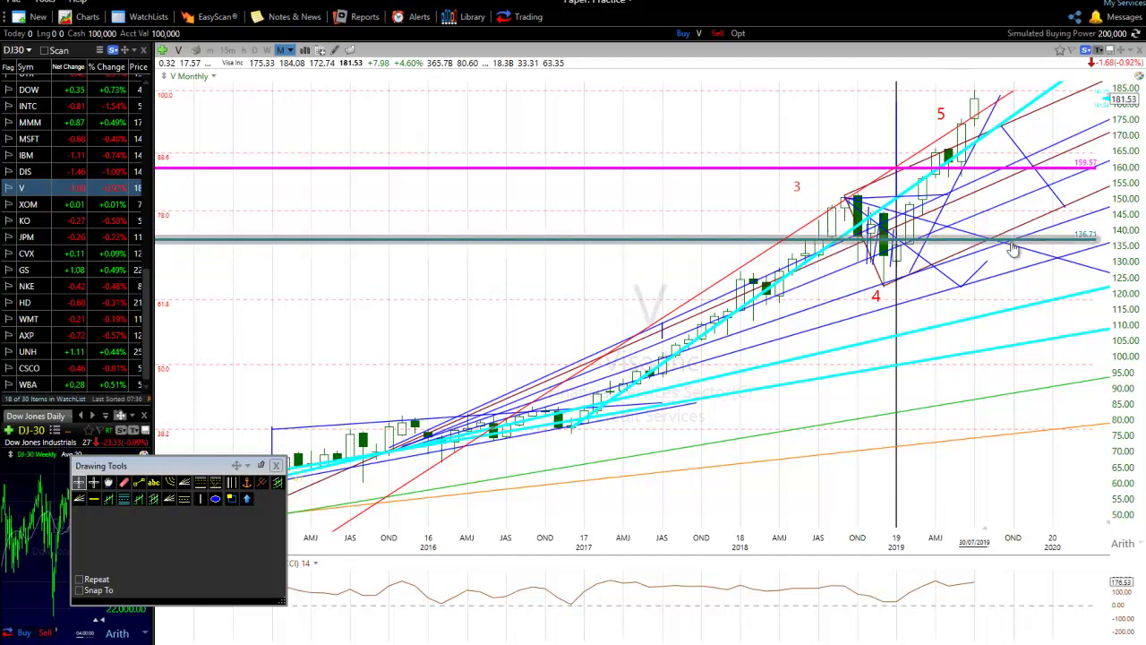
# Step: Examine the 136.71 and 159.57 horizontal levels and the long-term cyan trend lines rising from the 2009 and 2011 lows
pyautogui.moveTo(1086, 245)
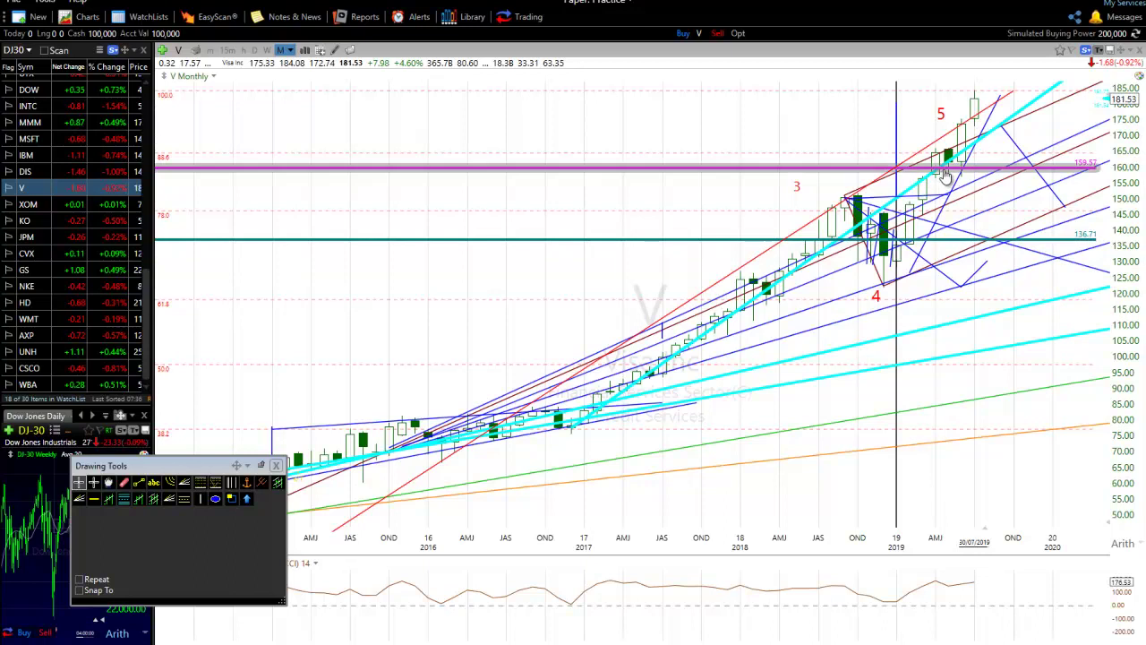
pyautogui.moveTo(957, 175)
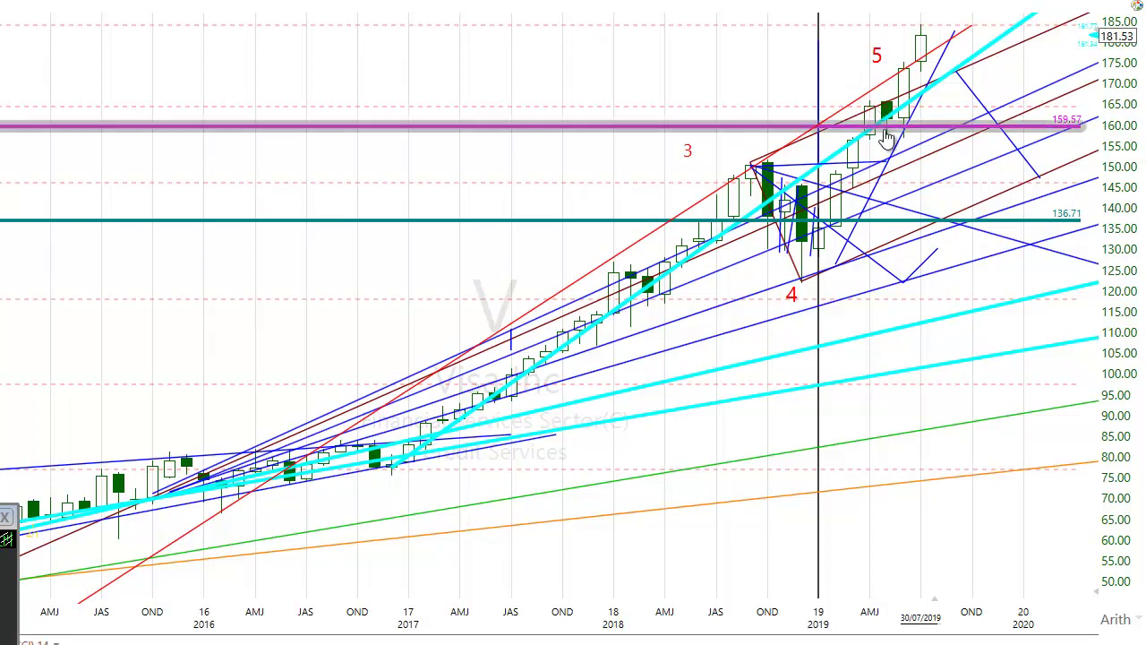
pyautogui.moveTo(887, 137)
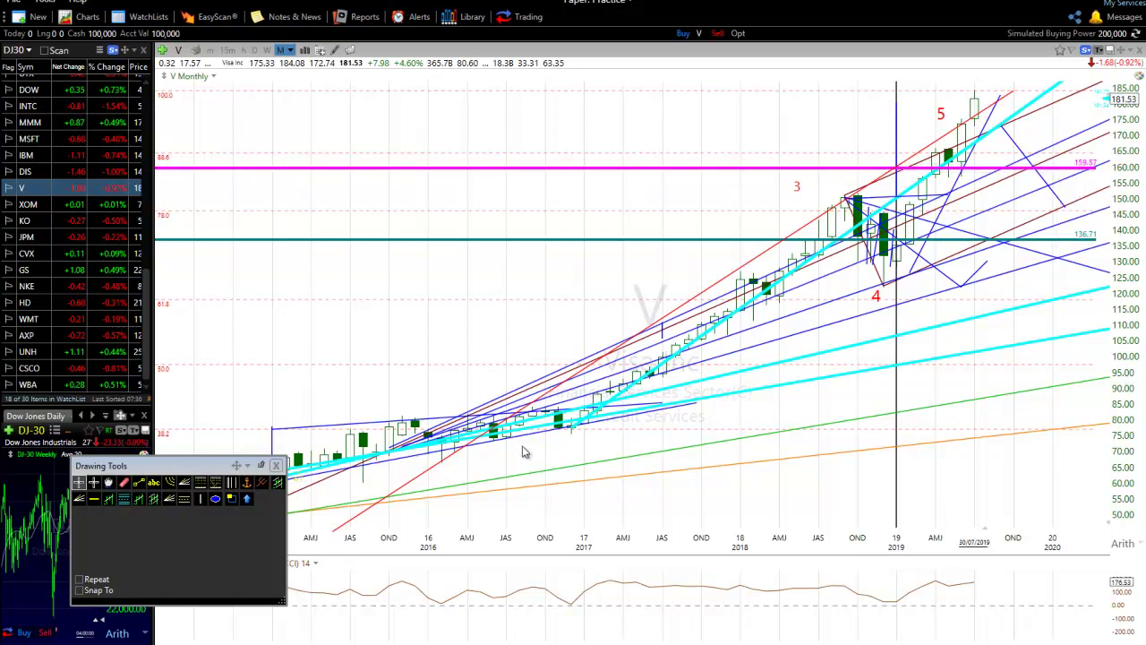
pyautogui.scroll(-2, 501, 456)
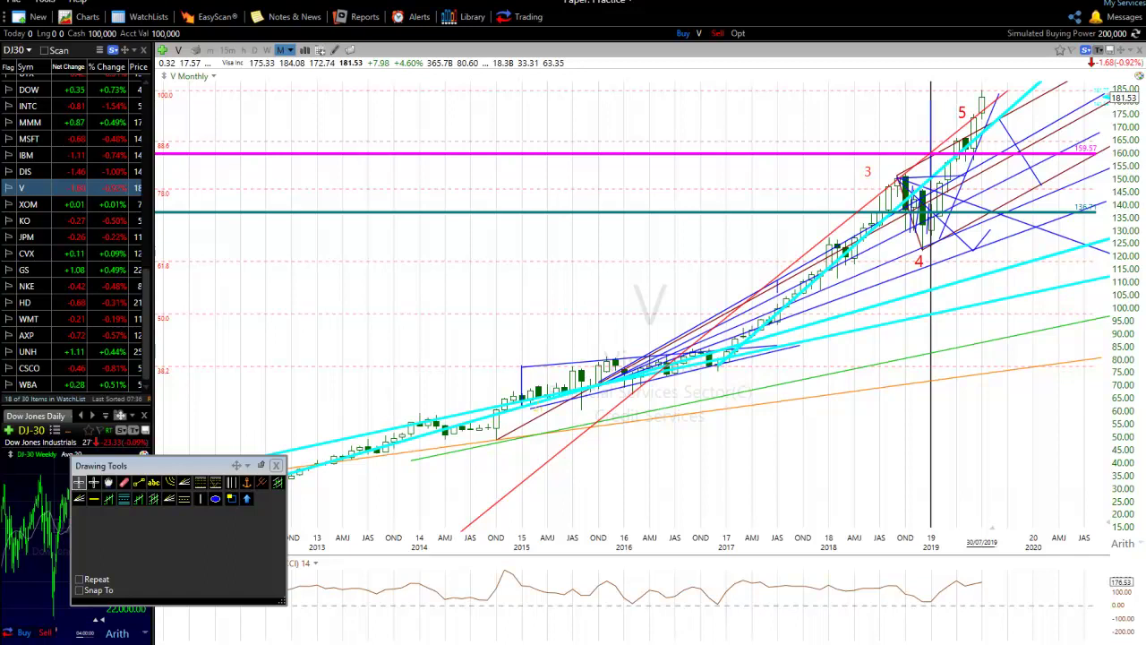
pyautogui.scroll(-2, 555, 368)
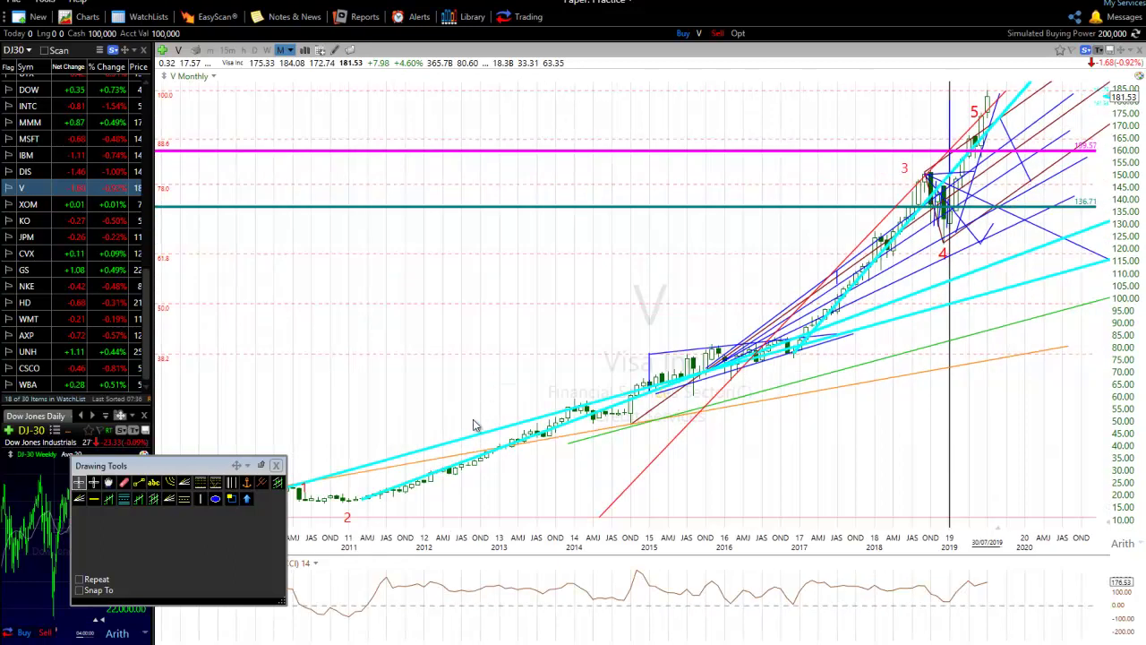
pyautogui.scroll(-2, 627, 502)
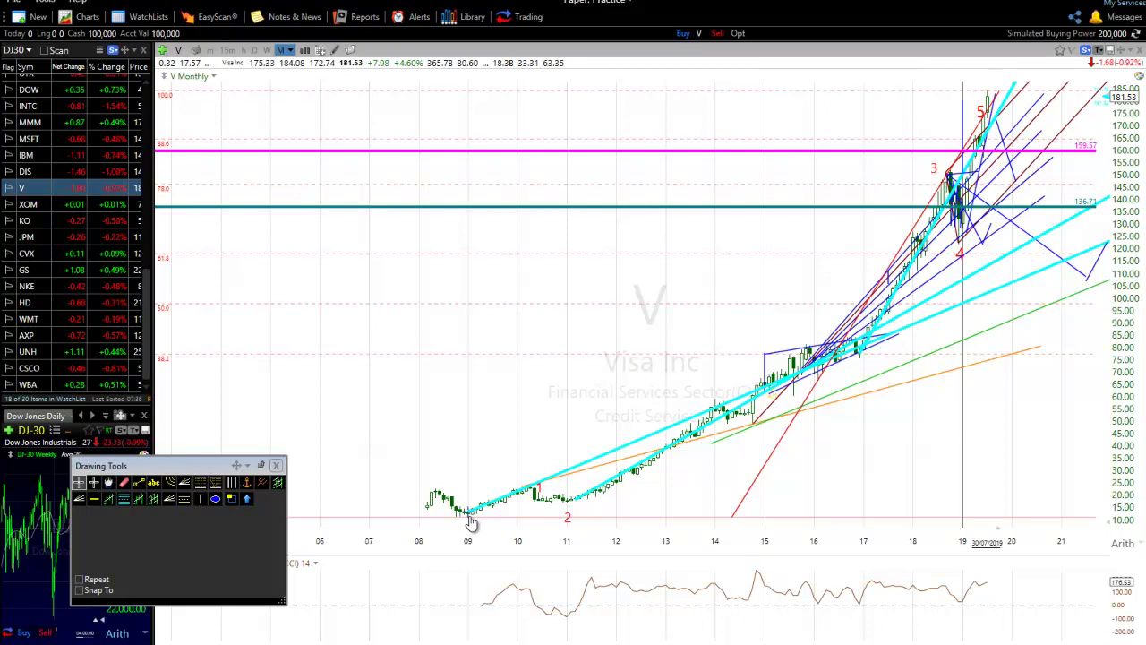
pyautogui.moveTo(531, 491)
pyautogui.moveTo(963, 305)
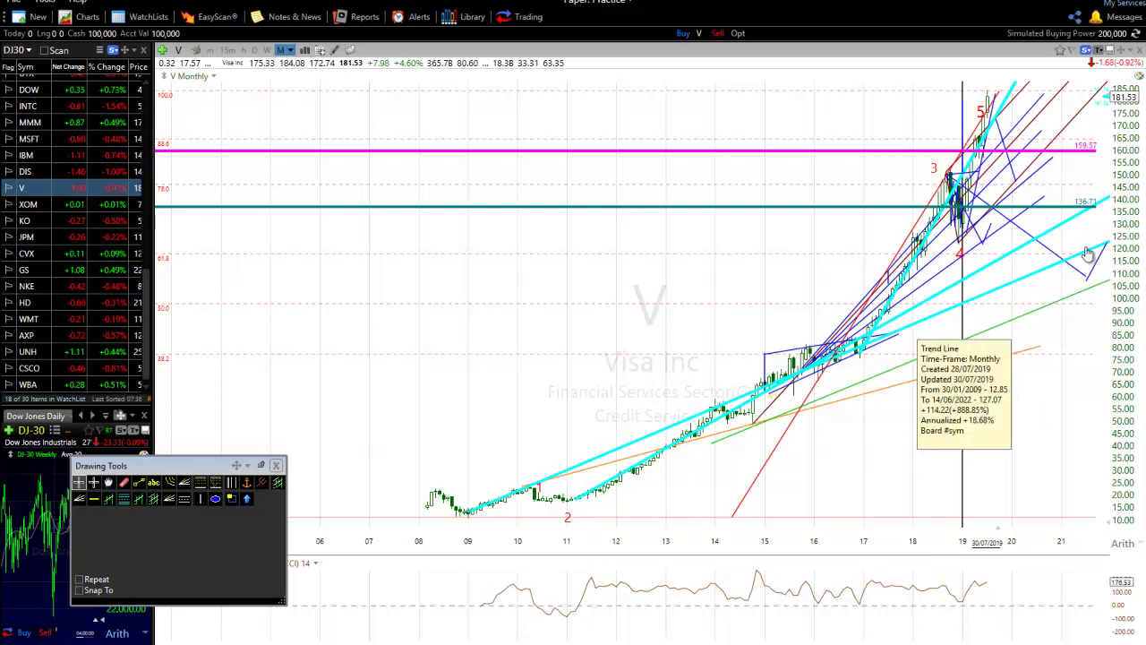
pyautogui.scroll(2, 625, 583)
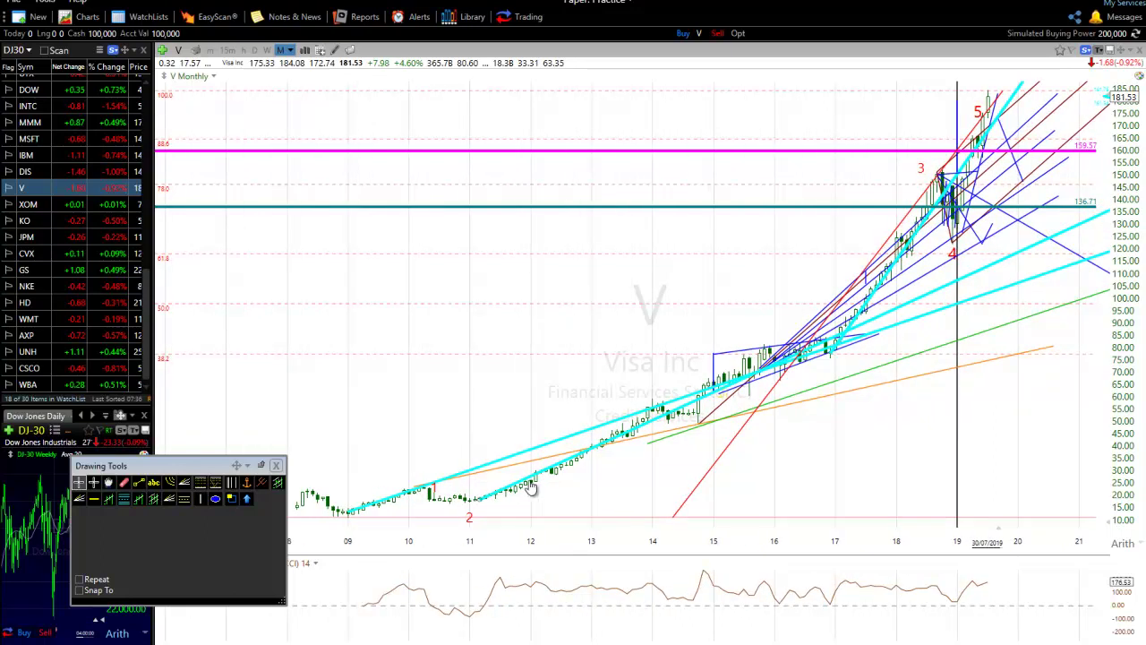
pyautogui.moveTo(721, 399)
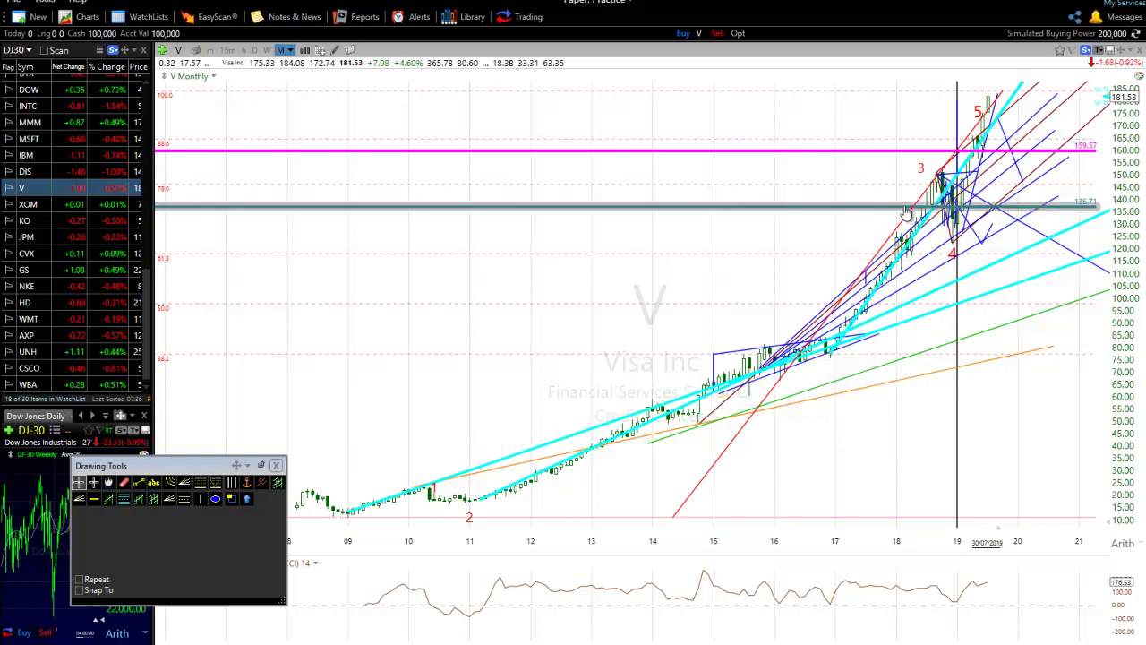
# Step: Examine the monthly candles from wave 3 through wave 5 against the steep cyan trend line and the fan of rising lines
pyautogui.scroll(5, 999, 130)
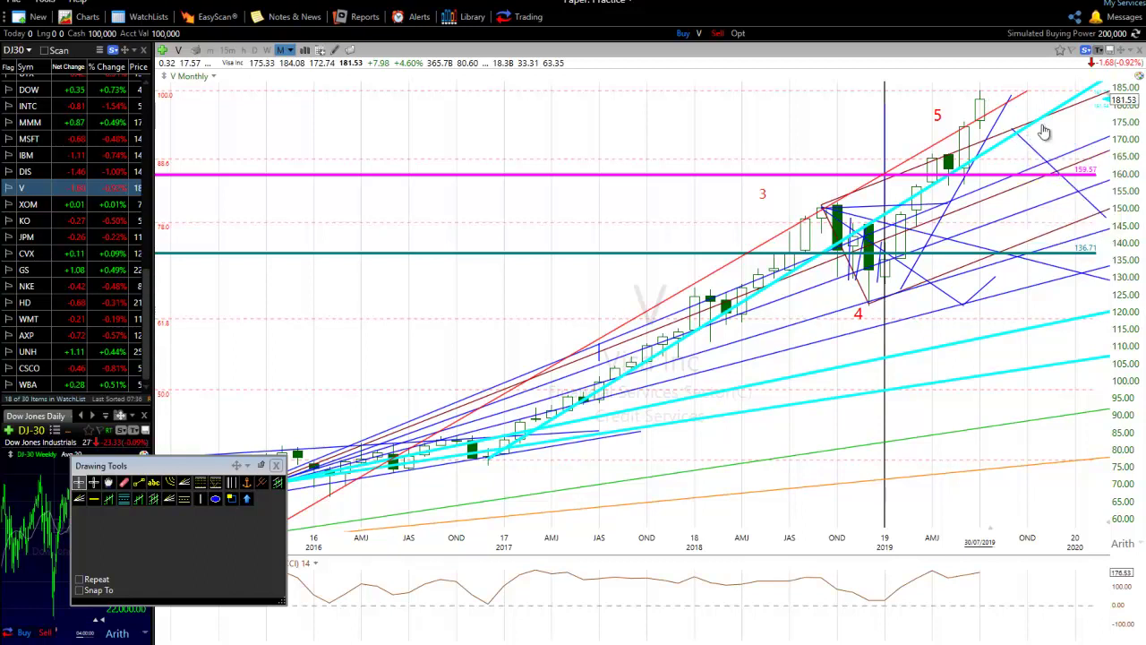
pyautogui.moveTo(1016, 136)
pyautogui.scroll(-1, 455, 358)
pyautogui.scroll(-2, 452, 365)
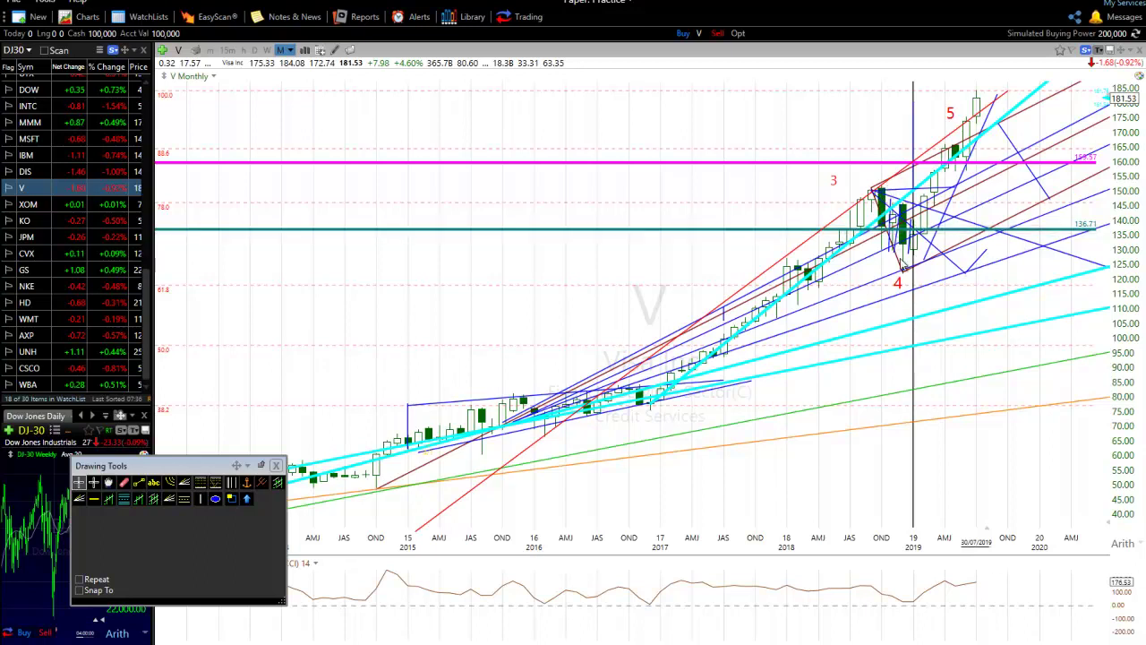
pyautogui.click(941, 200)
pyautogui.click(946, 164)
pyautogui.scroll(1, 736, 286)
pyautogui.scroll(1, 736, 286)
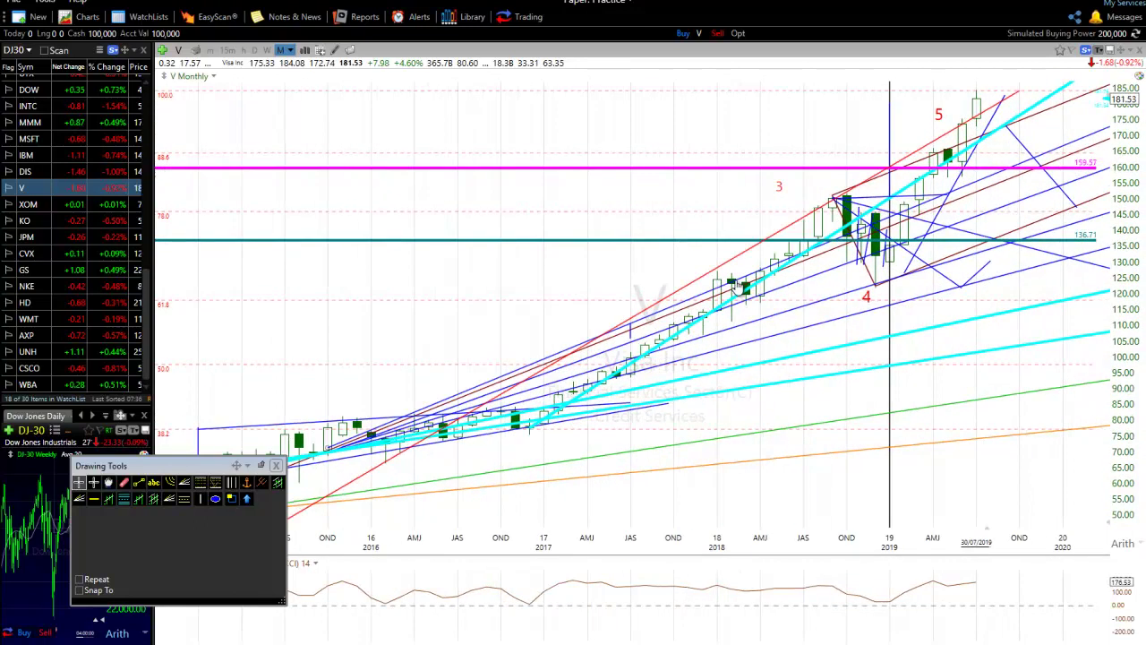
# Step: Draw a trend line from the July 2019 high down to about 110 in early 2020 and mark its end with a large green ellipse
pyautogui.click(139, 481)
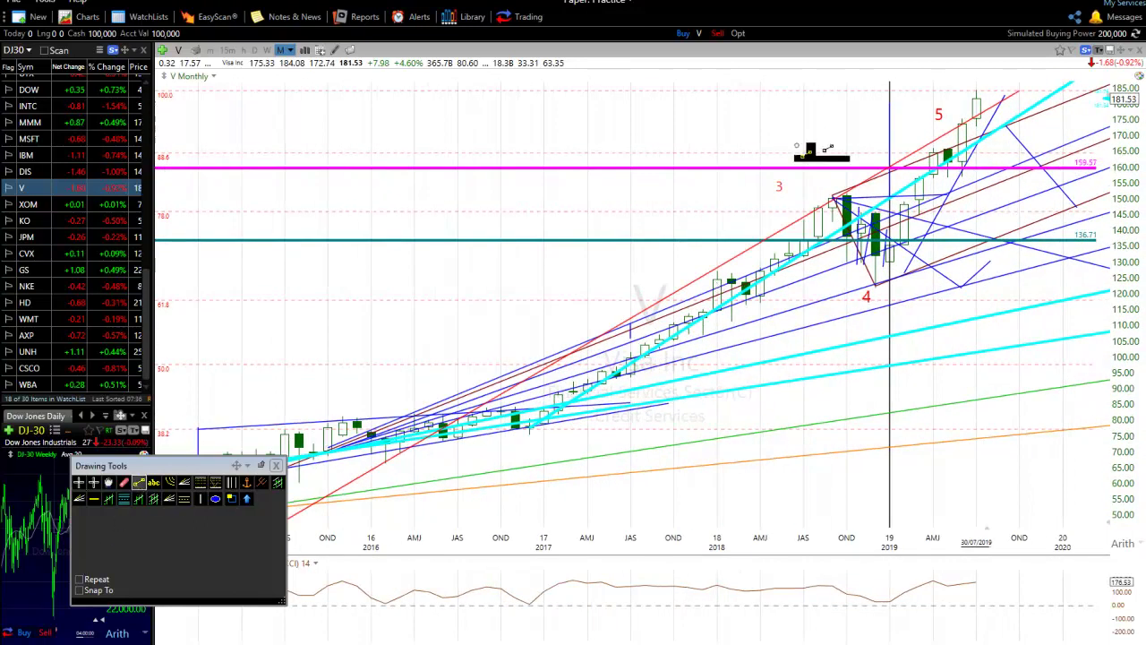
pyautogui.scroll(1, 806, 157)
pyautogui.scroll(1, 627, 219)
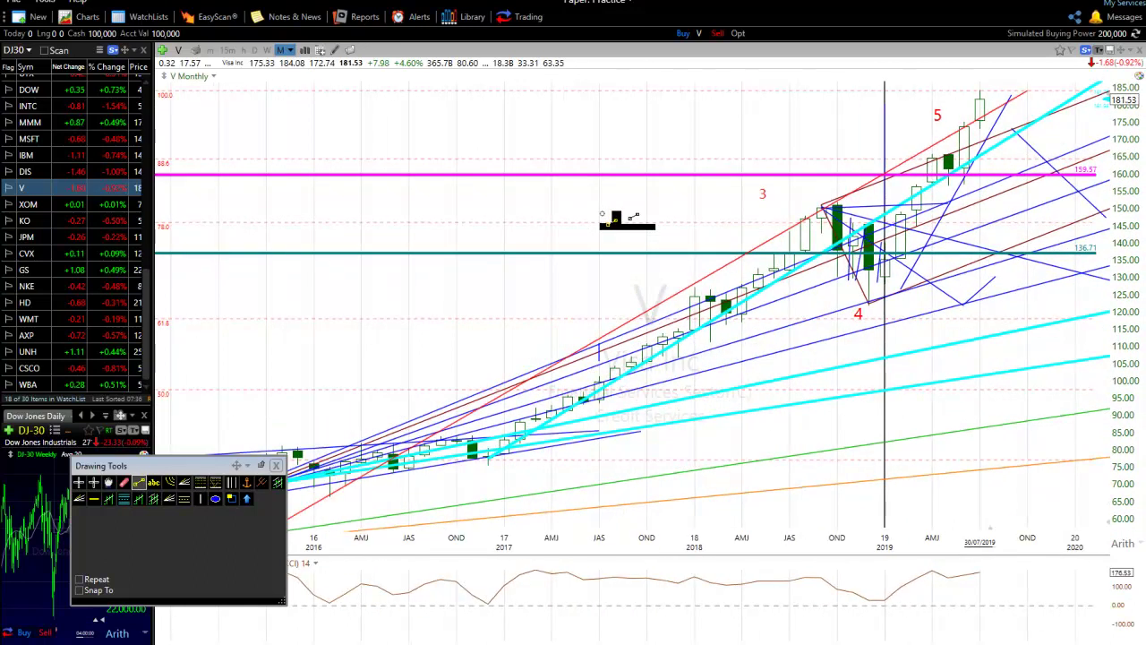
pyautogui.scroll(-2, 627, 219)
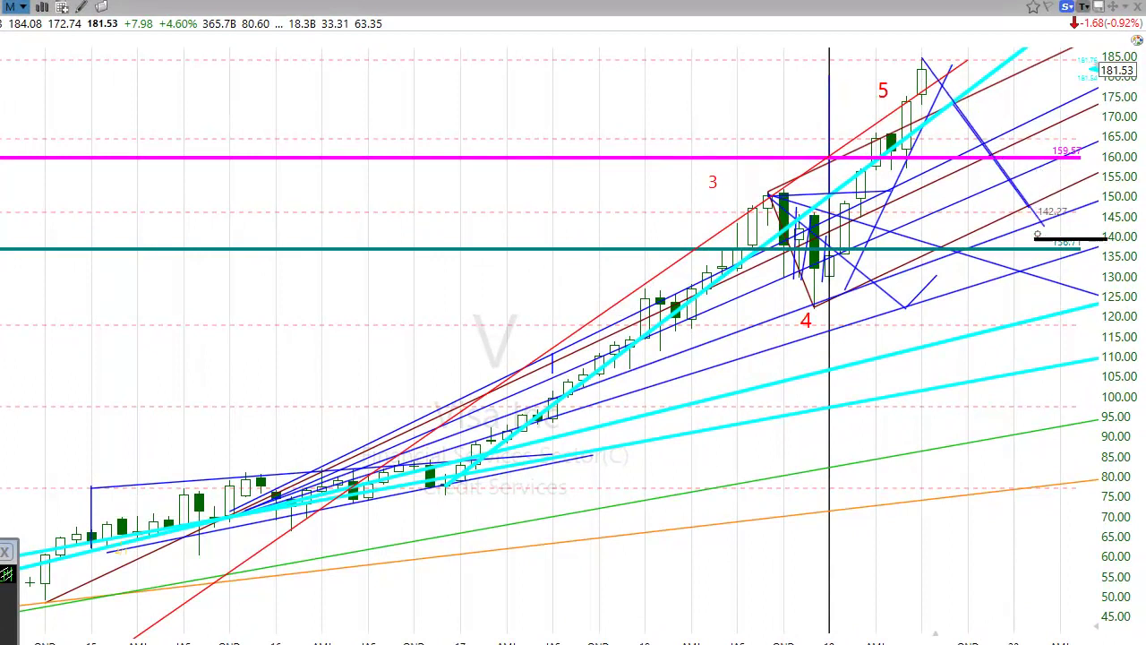
pyautogui.moveTo(1036, 235); pyautogui.dragTo(1038, 364)
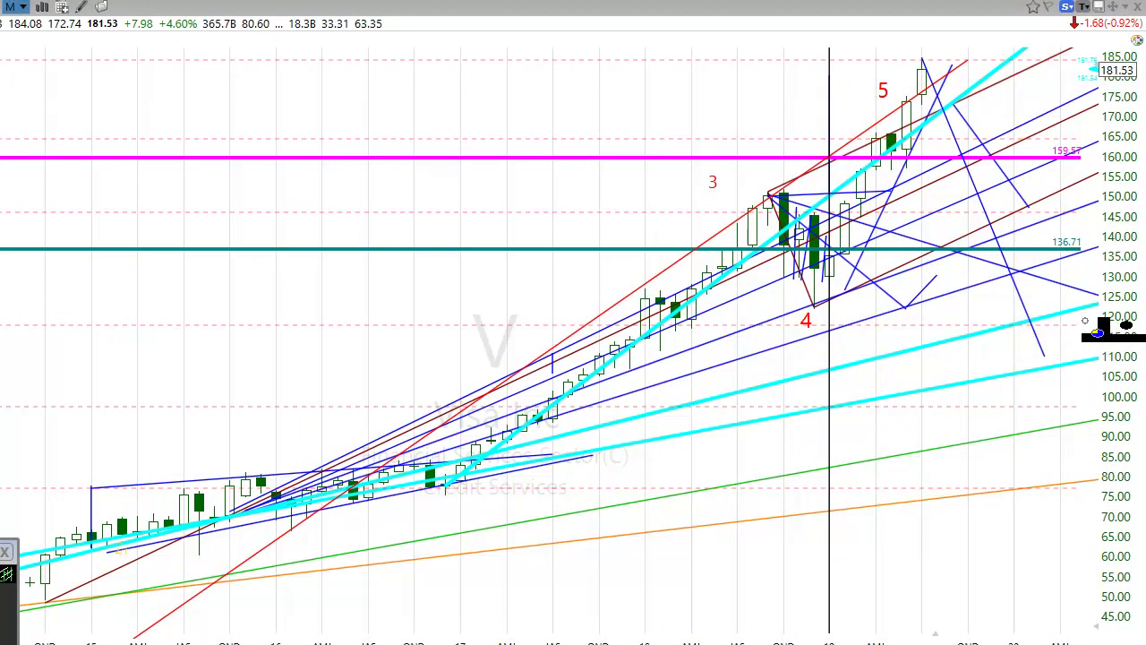
pyautogui.moveTo(1023, 360); pyautogui.dragTo(1004, 391)
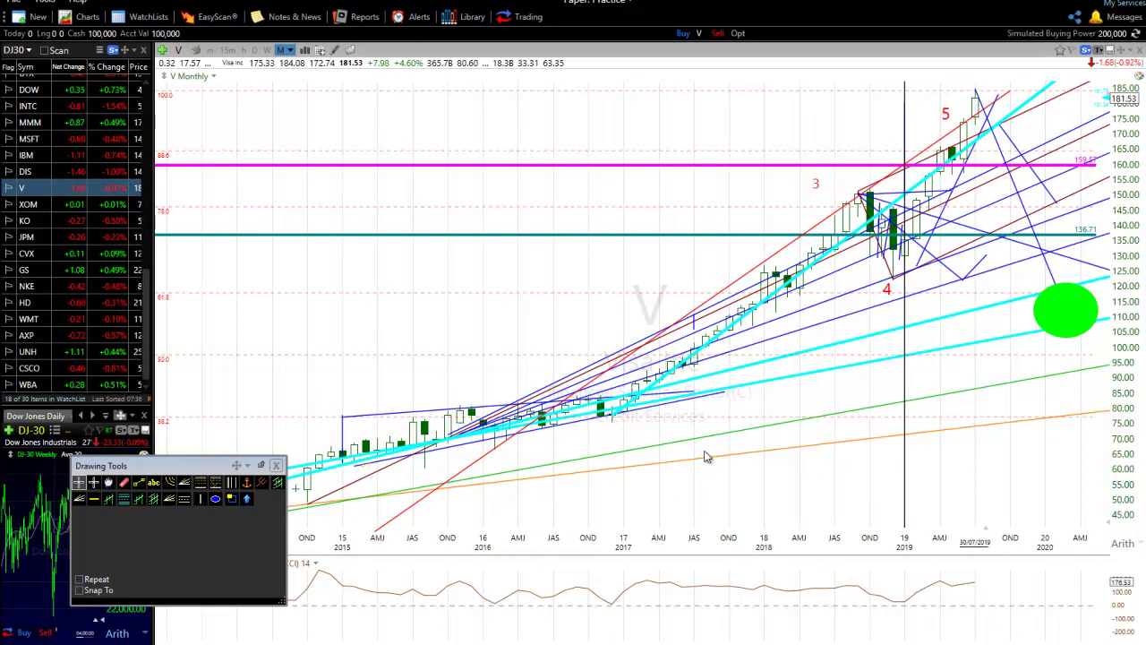
# Step: Examine the green target zone against the two long-term cyan trend lines and the full price history since 2008
pyautogui.scroll(-3, 595, 456)
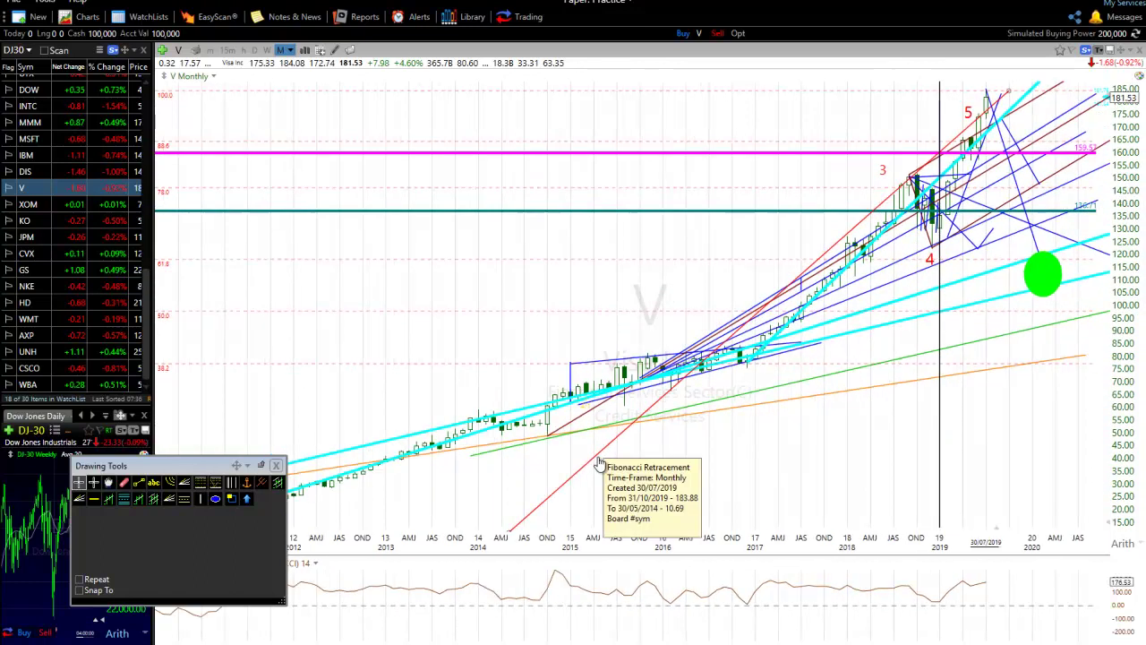
pyautogui.scroll(-2, 596, 460)
pyautogui.scroll(-2, 443, 524)
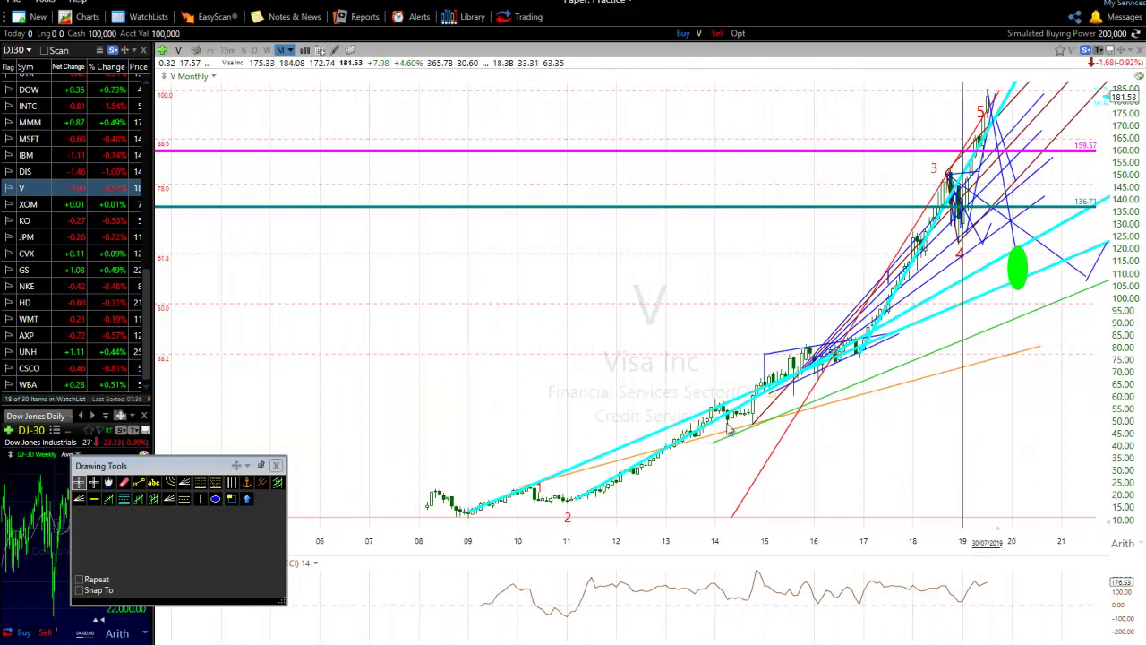
pyautogui.scroll(2, 866, 351)
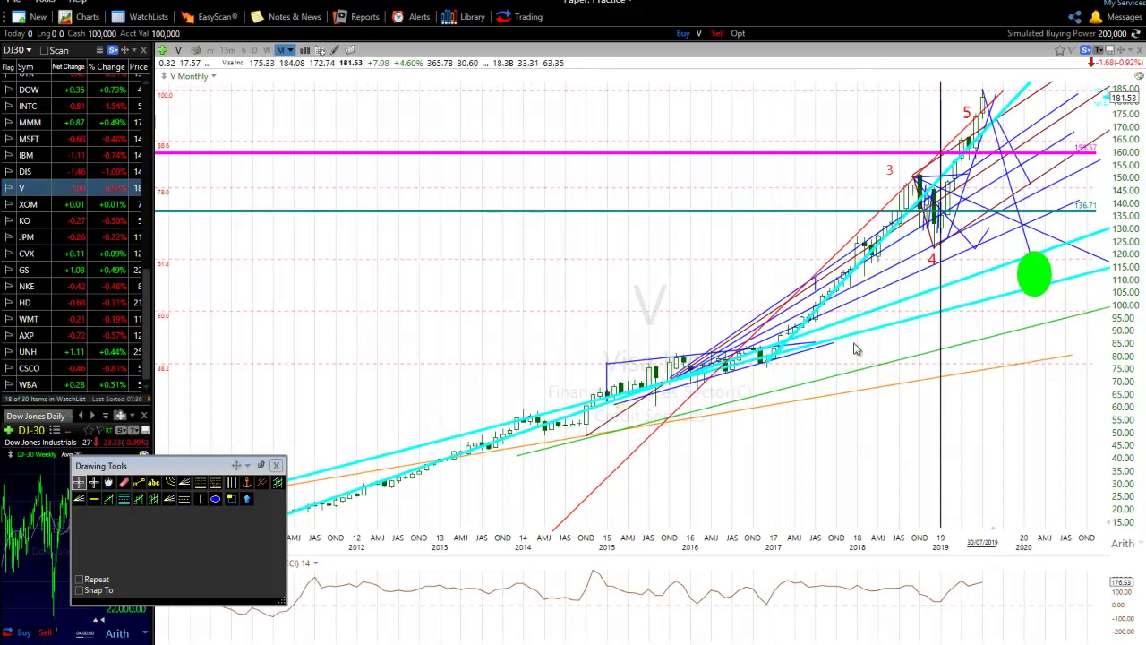
pyautogui.moveTo(851, 347)
pyautogui.moveTo(1074, 247)
pyautogui.scroll(-2, 455, 473)
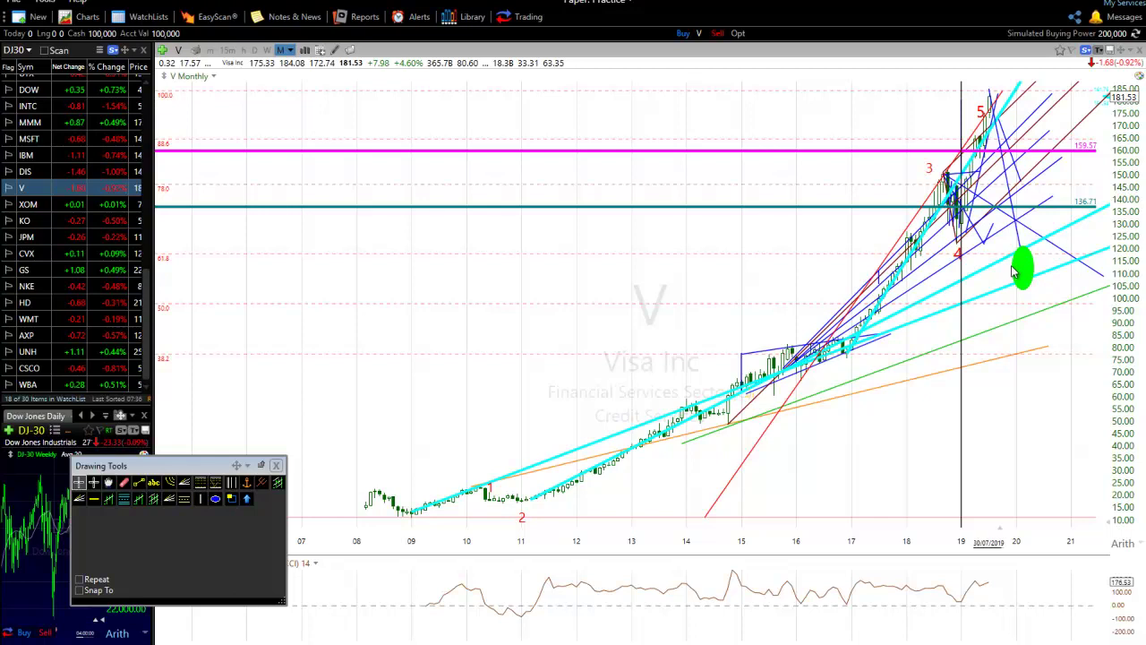
pyautogui.scroll(1, 784, 387)
pyautogui.scroll(2, 686, 443)
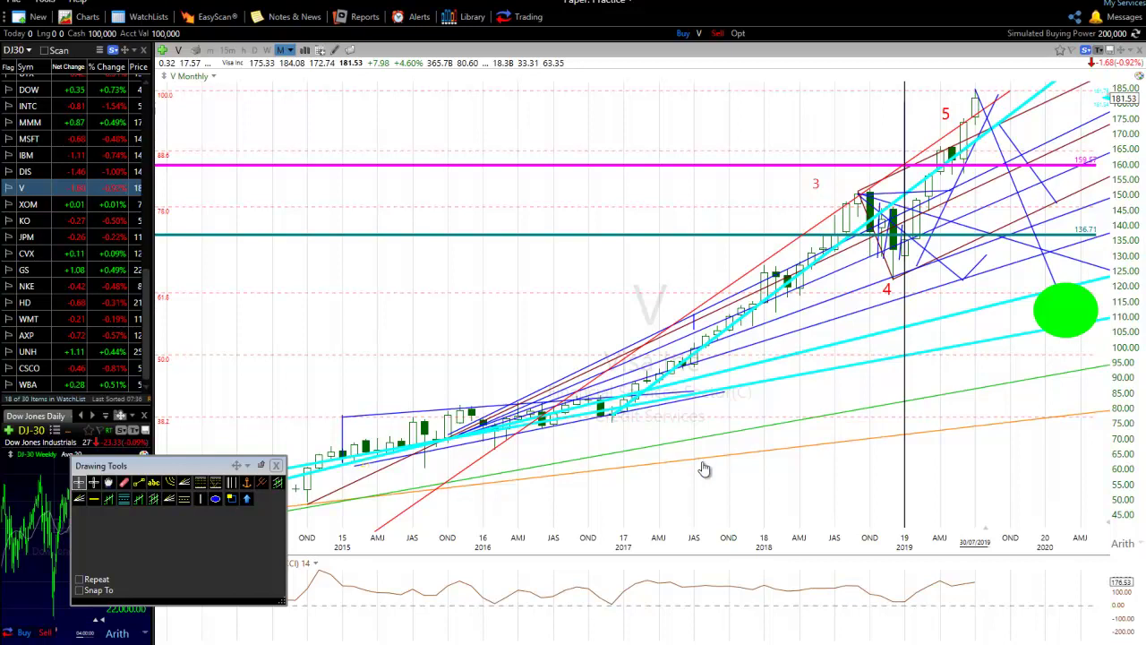
# Step: Examine the monthly candles around the January 2019 vertical line, the wave 4 low, and the 136.71 and 159.57 levels
pyautogui.scroll(3, 703, 469)
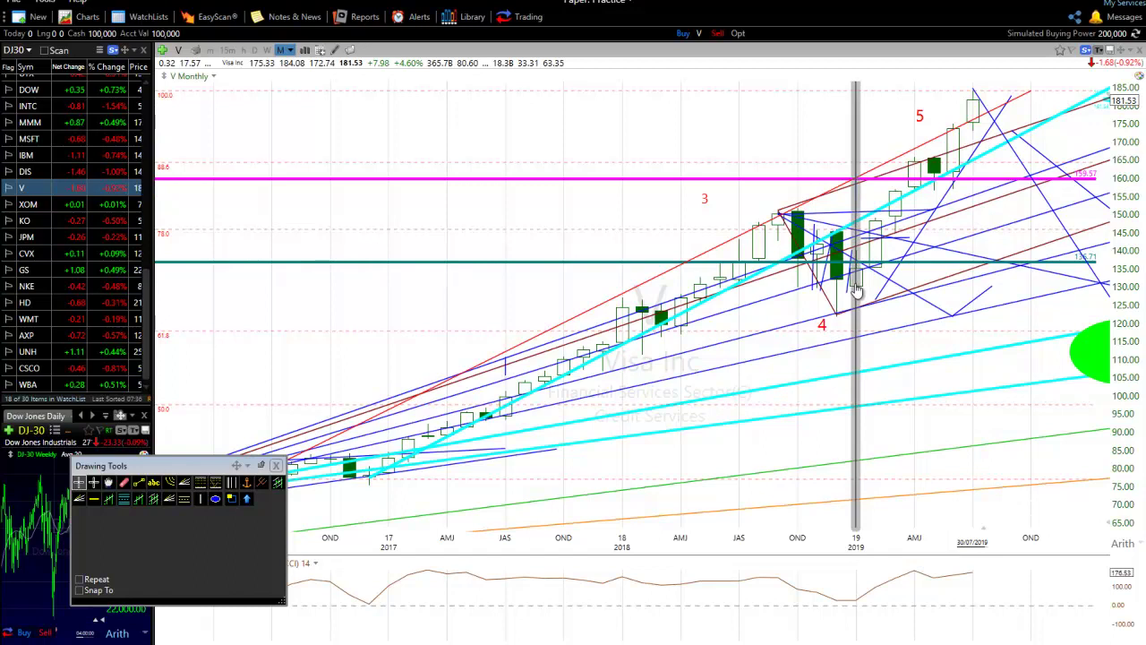
pyautogui.moveTo(857, 287)
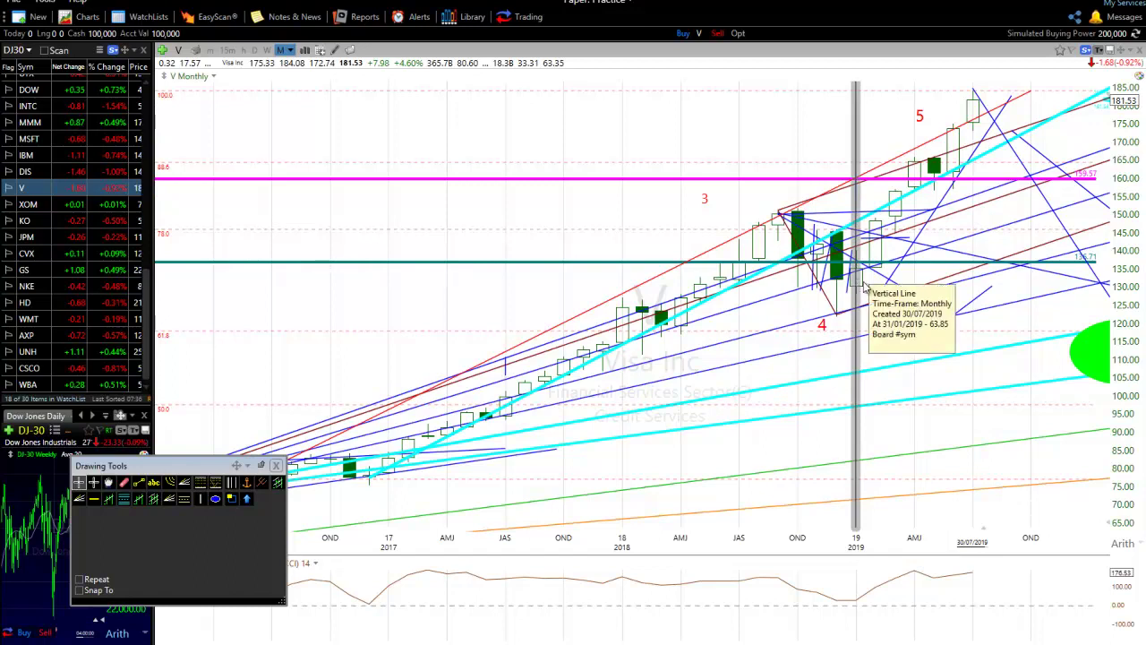
pyautogui.moveTo(882, 273)
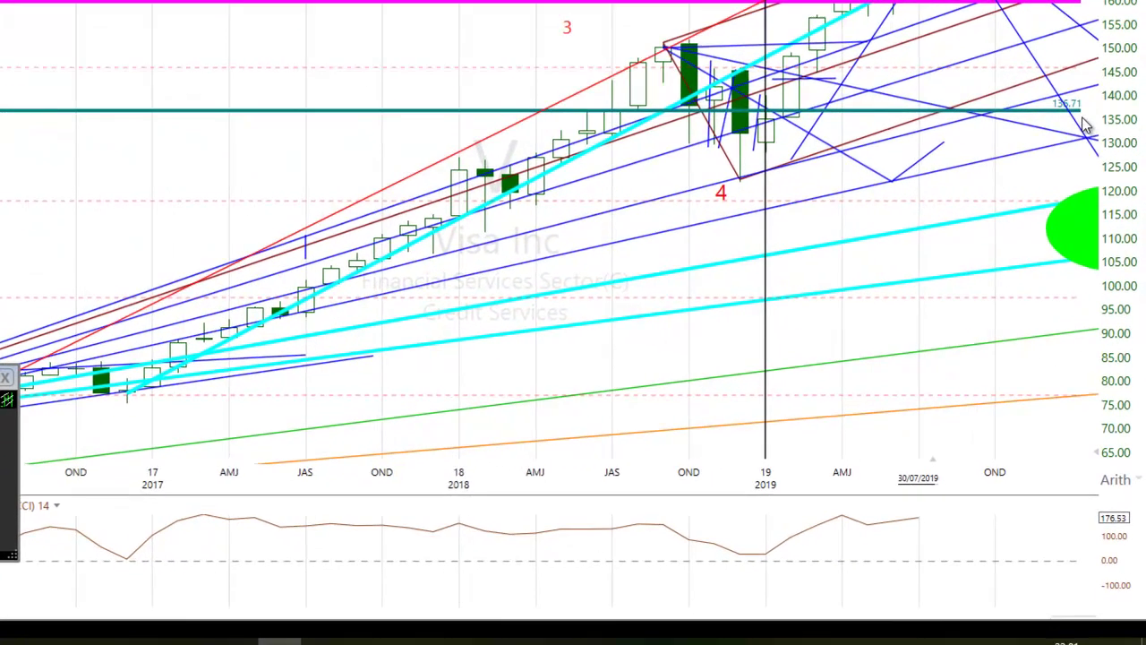
pyautogui.moveTo(1087, 197)
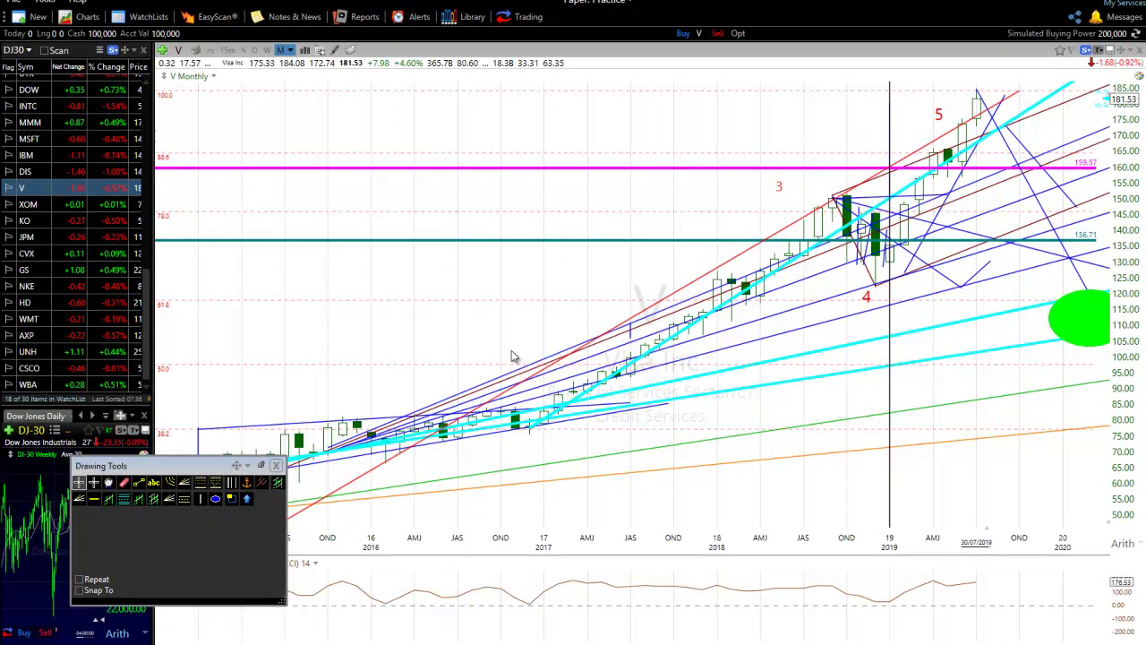
pyautogui.scroll(3, 504, 348)
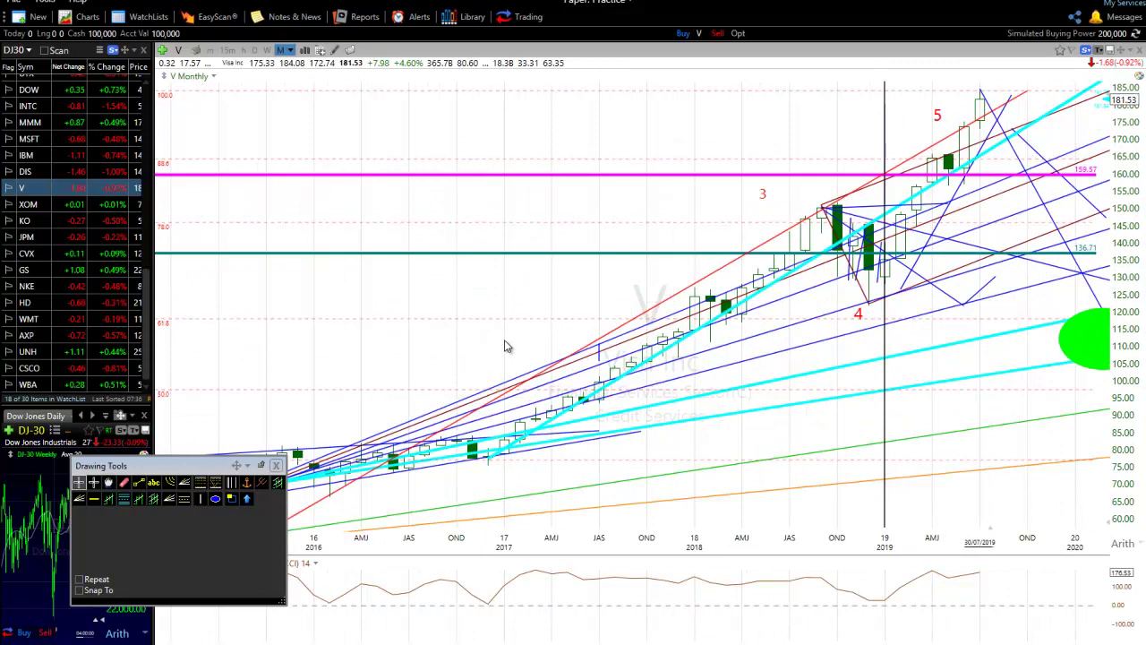
pyautogui.scroll(4, 875, 319)
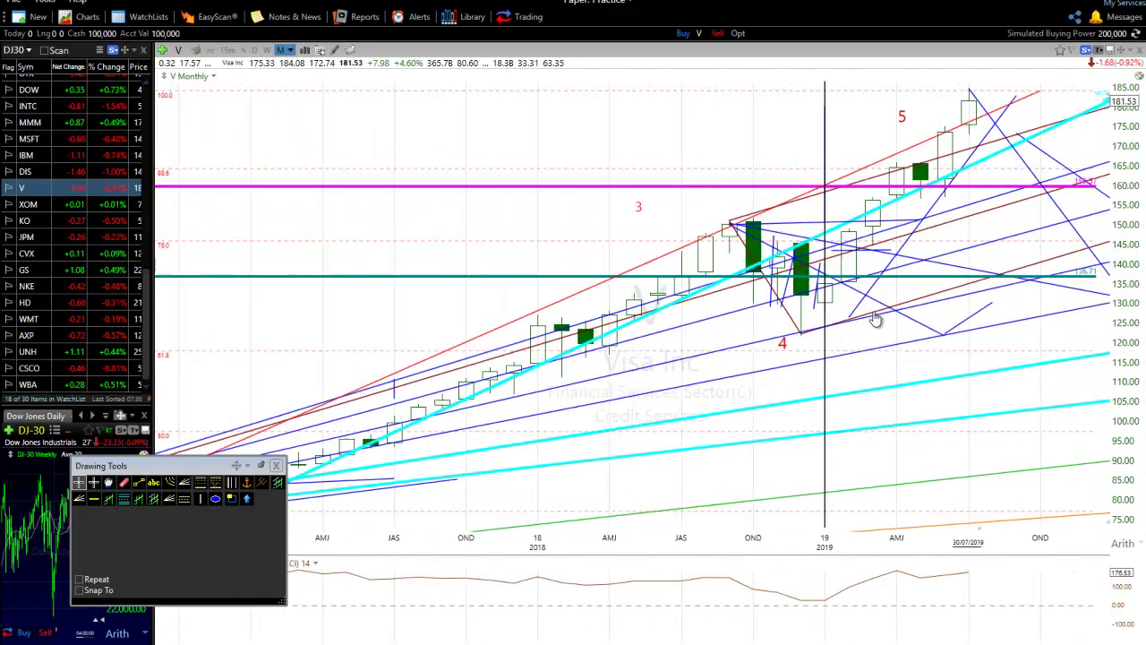
pyautogui.scroll(1, 874, 319)
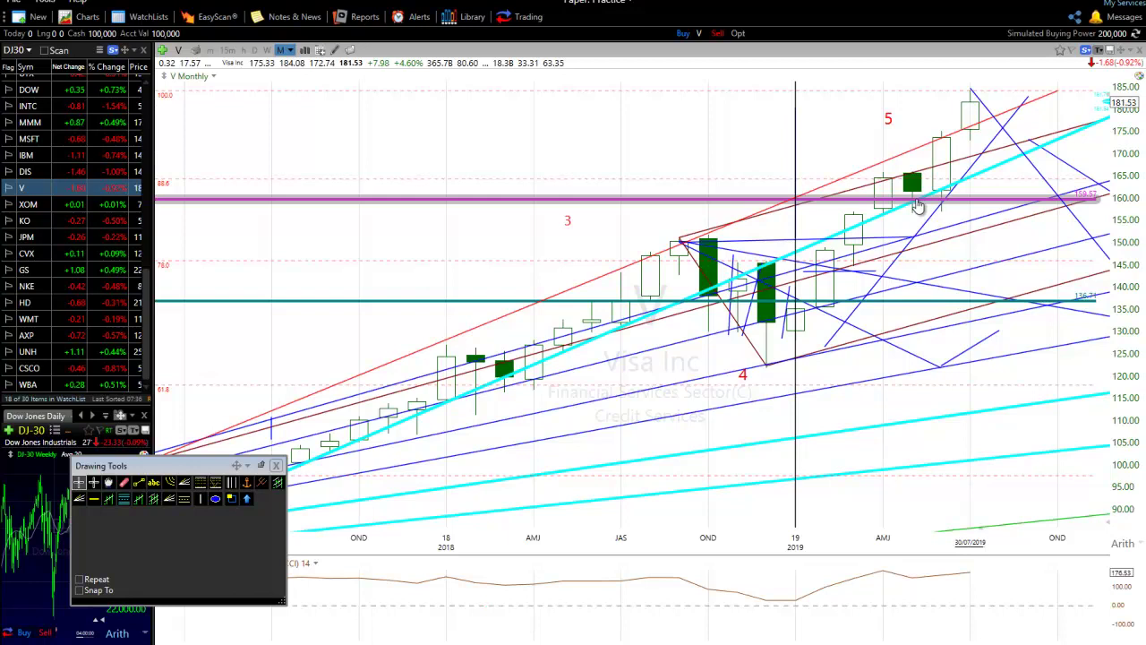
# Step: Shift the steep cyan trend line slightly upward where it passes the January 2019 vertical line on the monthly chart
pyautogui.scroll(-3, 421, 252)
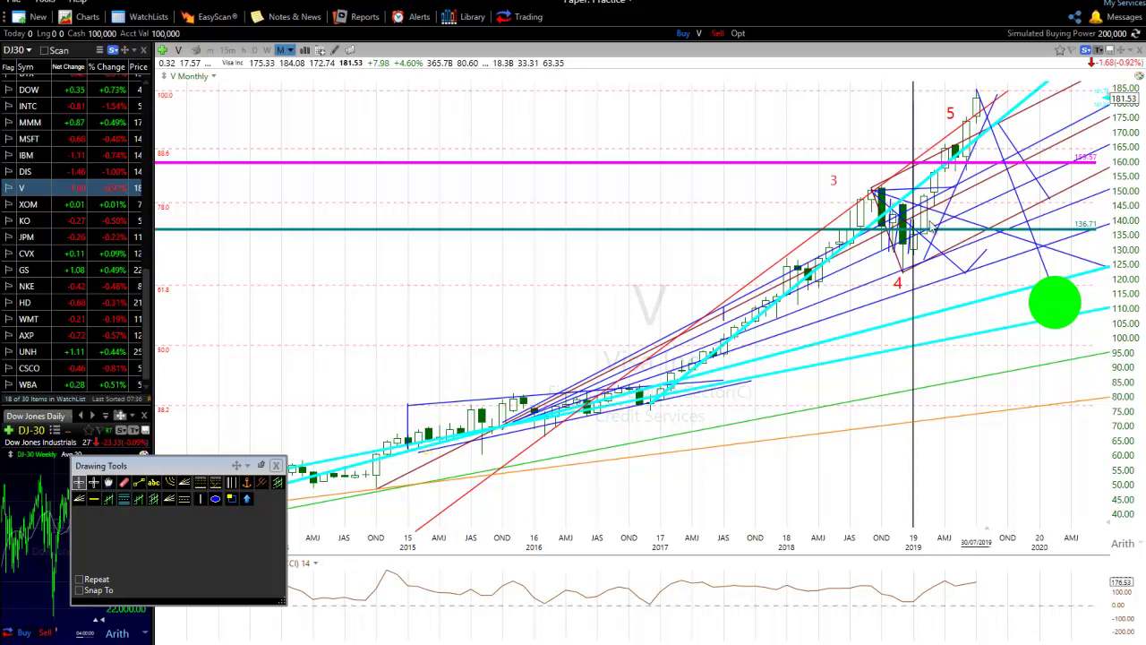
pyautogui.scroll(-5, 987, 97)
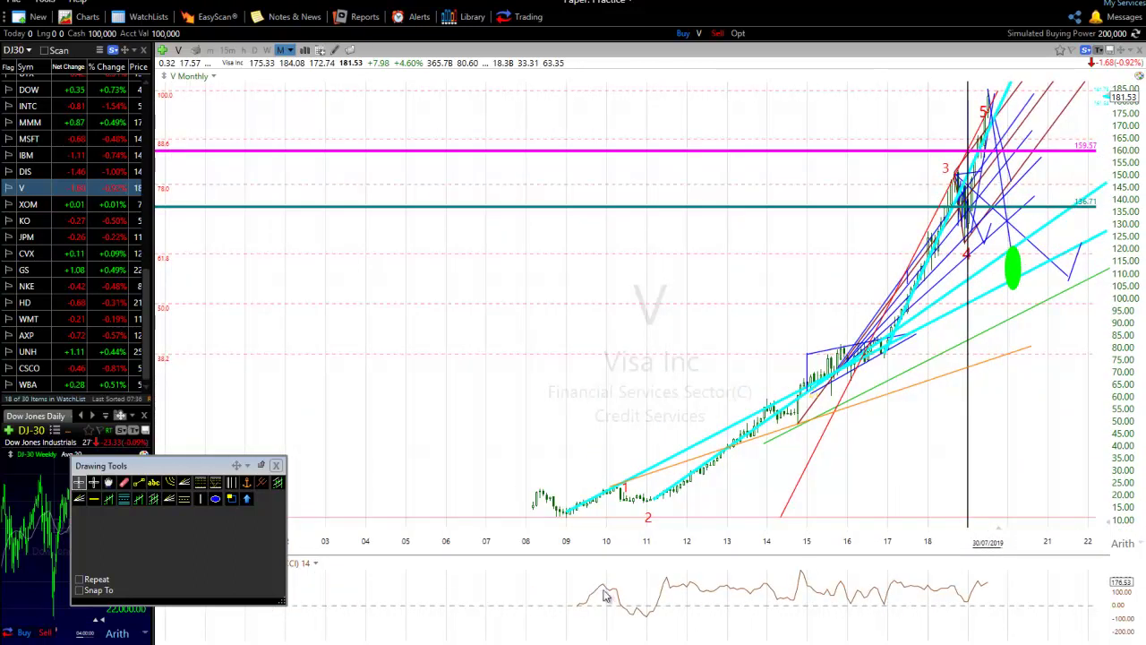
pyautogui.click(983, 115)
pyautogui.scroll(3, 920, 231)
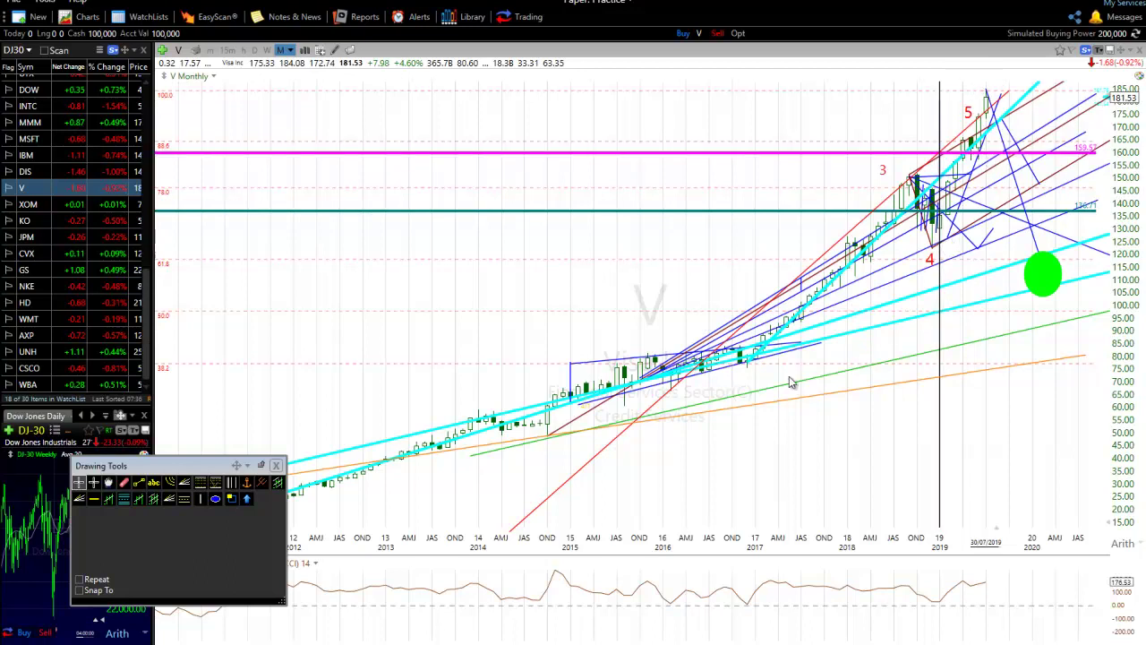
pyautogui.scroll(3, 805, 381)
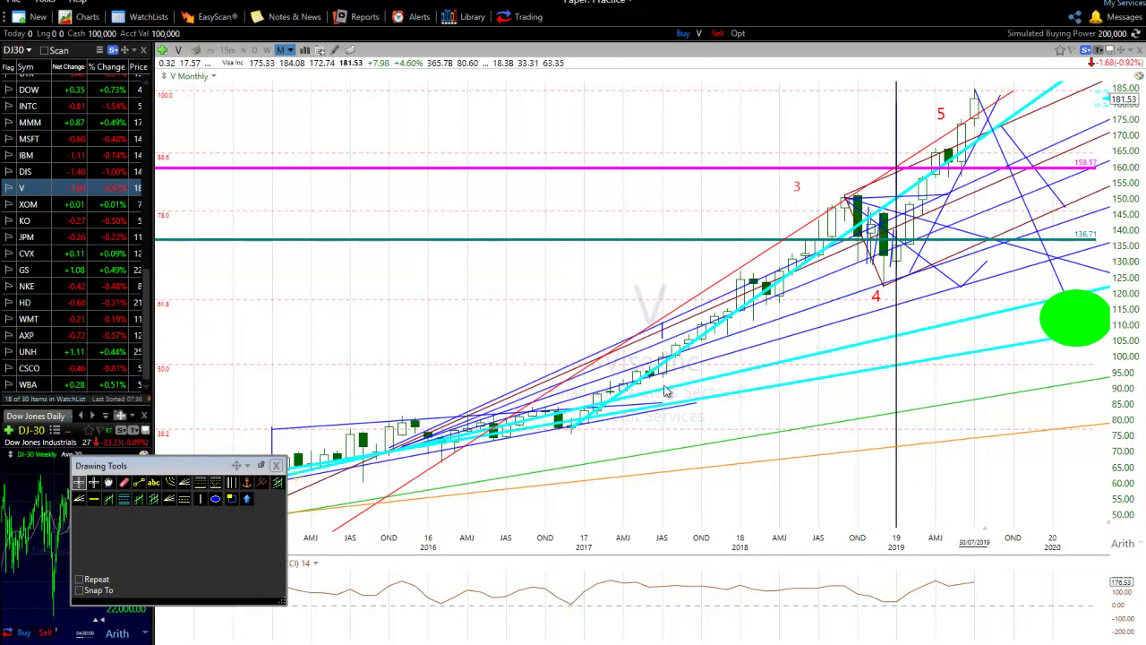
pyautogui.scroll(-1, 457, 465)
pyautogui.scroll(2, 486, 455)
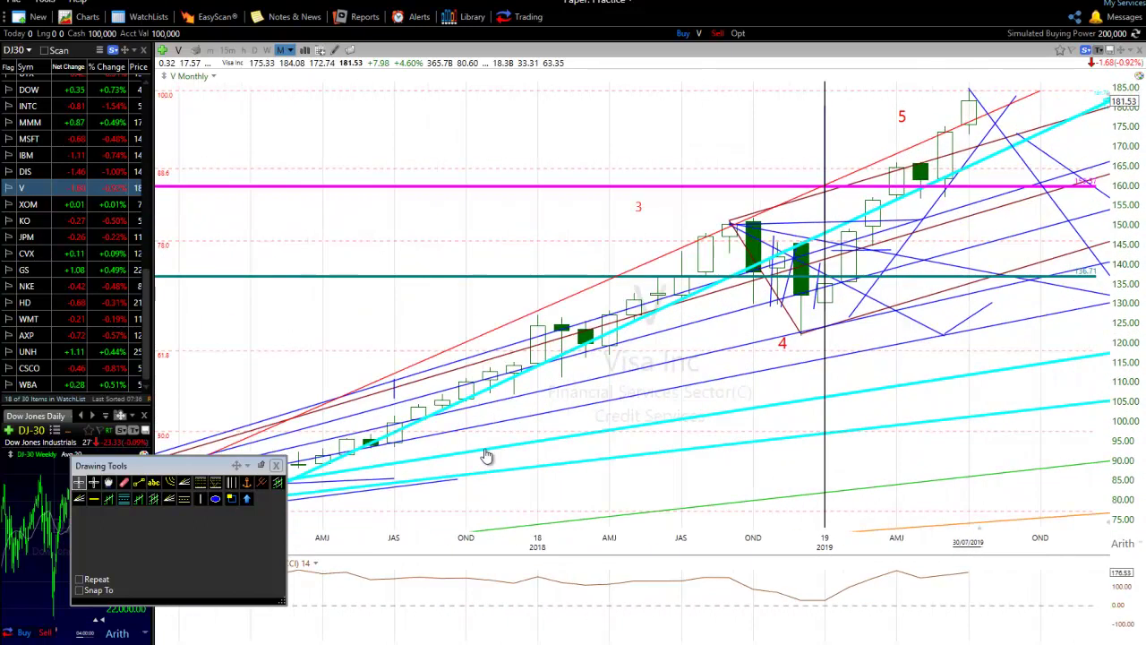
pyautogui.click(134, 483)
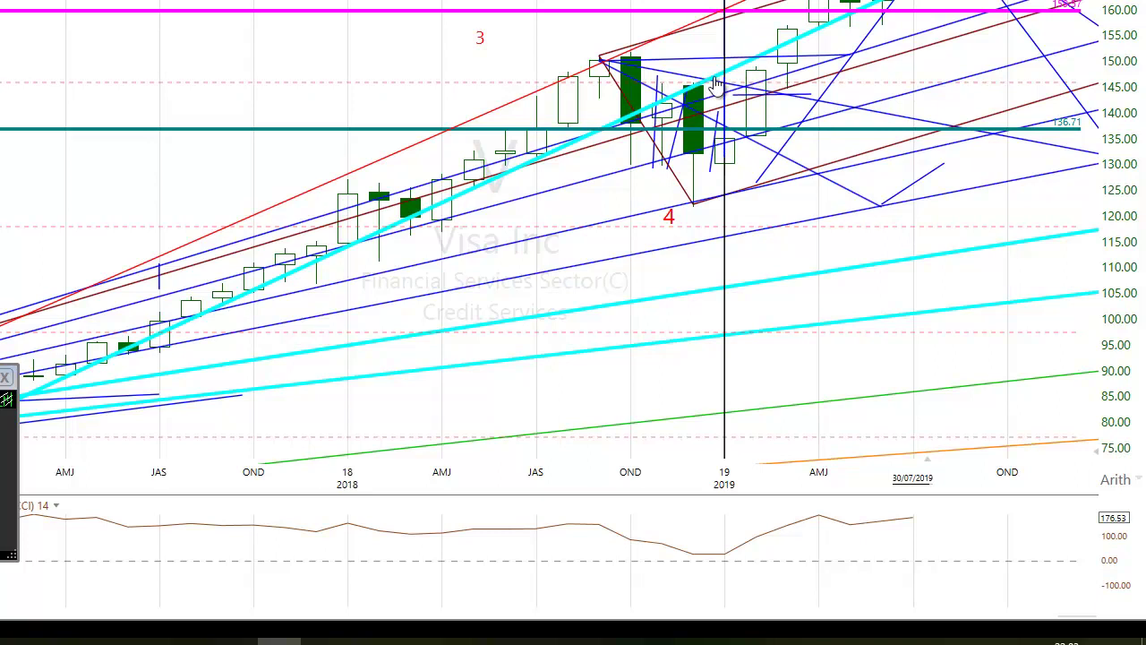
pyautogui.moveTo(719, 79)
pyautogui.mouseDown()
pyautogui.moveTo(721, 103)
pyautogui.moveTo(707, 60)
pyautogui.mouseUp()
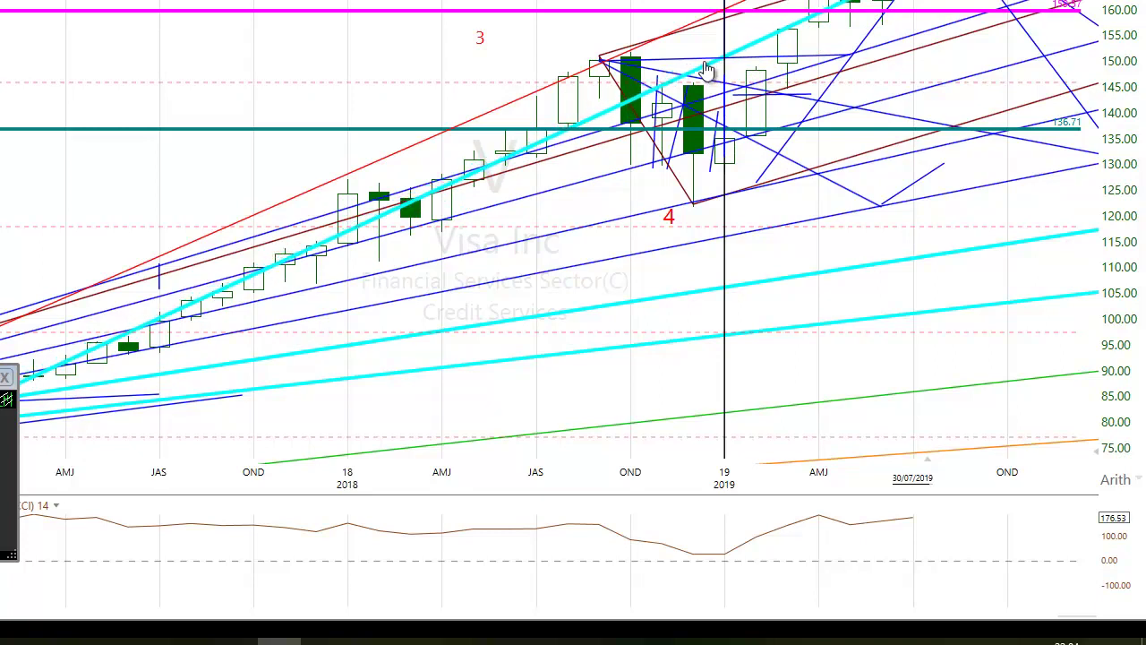
# Step: Draw a vertical trend line along the December 2018 monthly candle, spanning from about 148 down to about 122
pyautogui.scroll(-3, 249, 79)
pyautogui.scroll(-2, 249, 79)
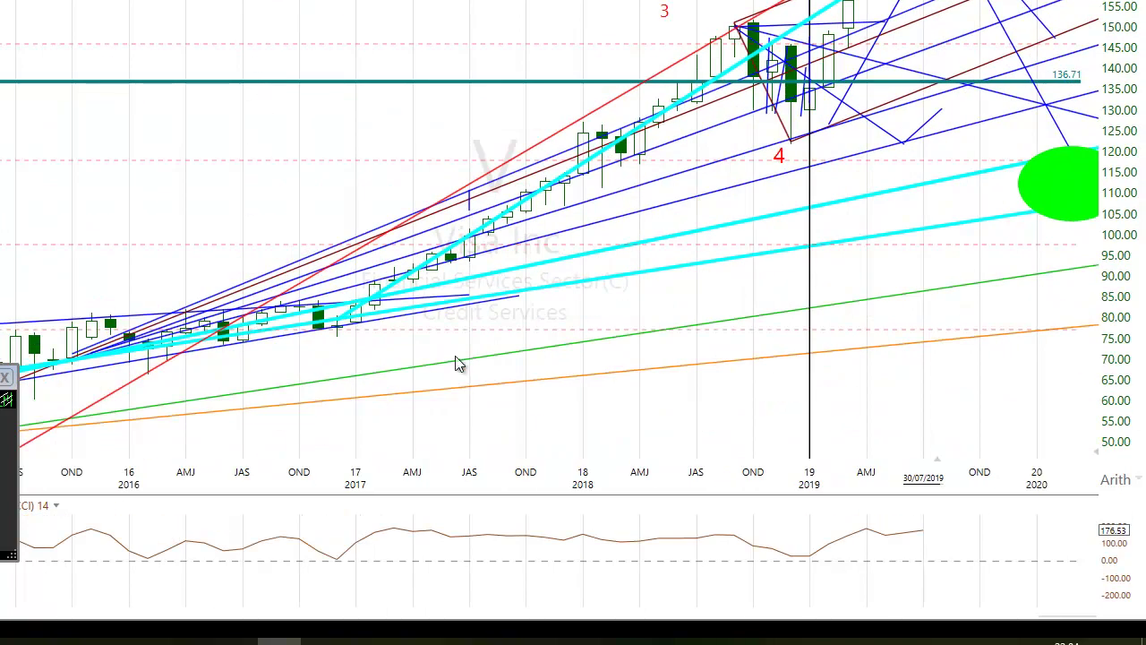
pyautogui.scroll(-2, 258, 179)
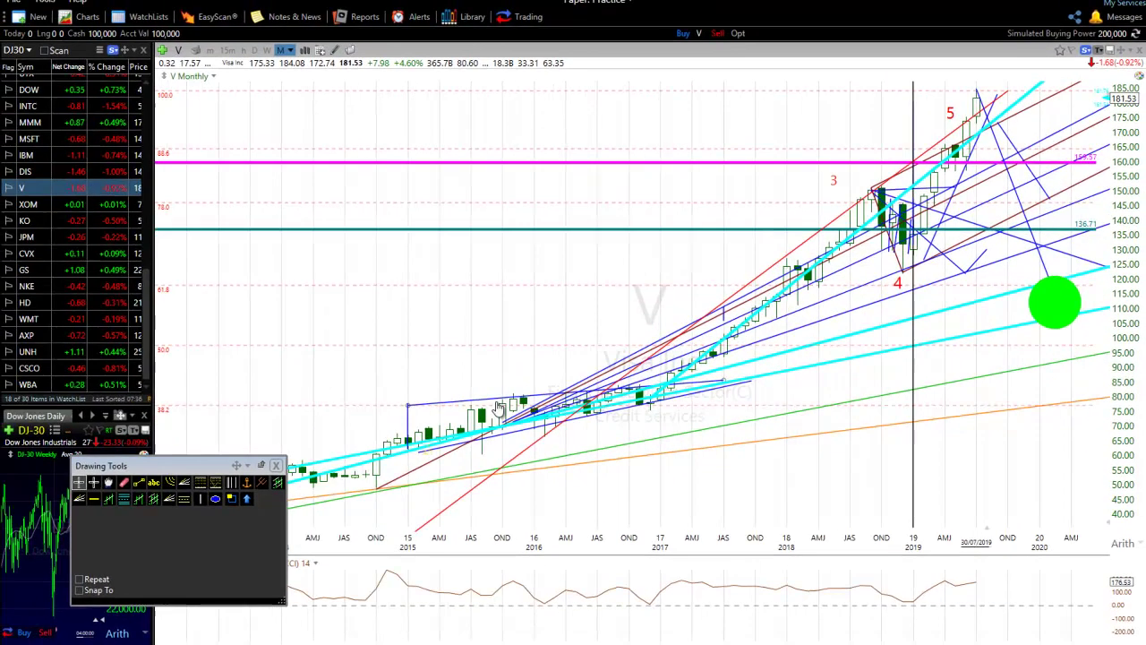
pyautogui.scroll(-1, 498, 407)
pyautogui.scroll(1, 493, 385)
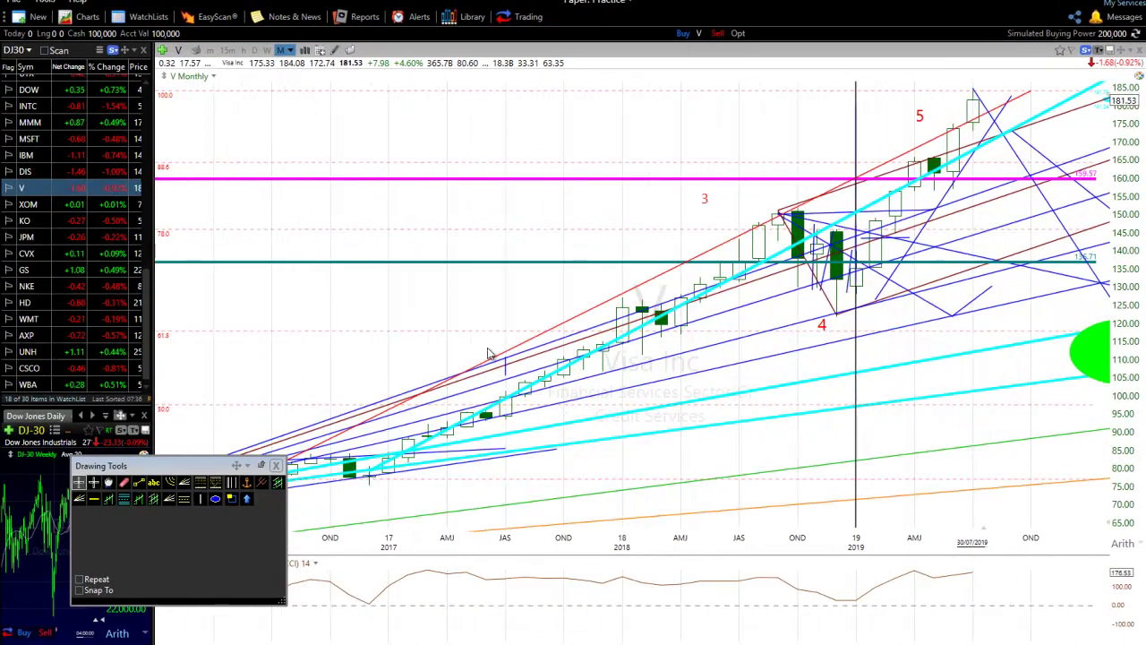
pyautogui.scroll(1, 455, 355)
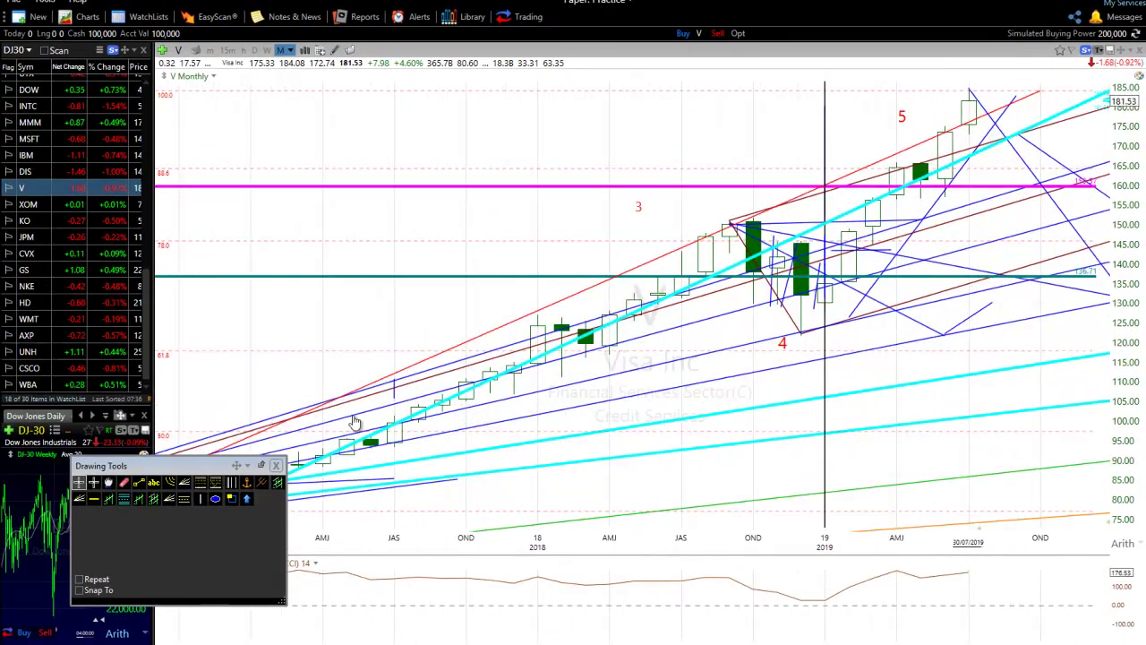
pyautogui.click(141, 483)
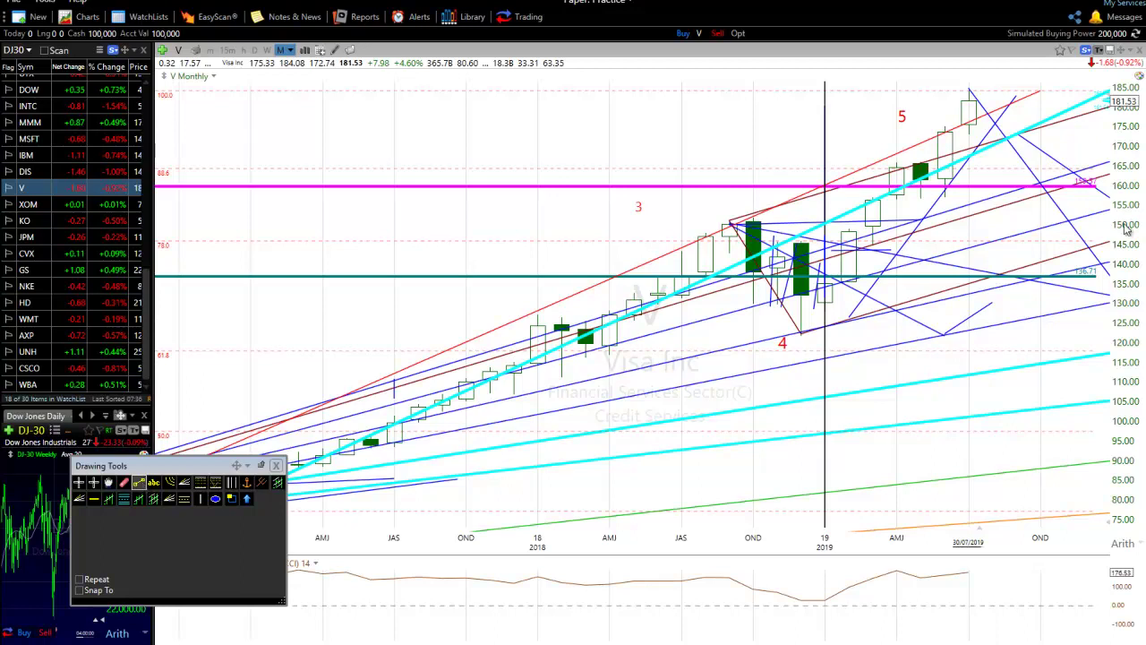
pyautogui.click(875, 296)
pyautogui.click(816, 278)
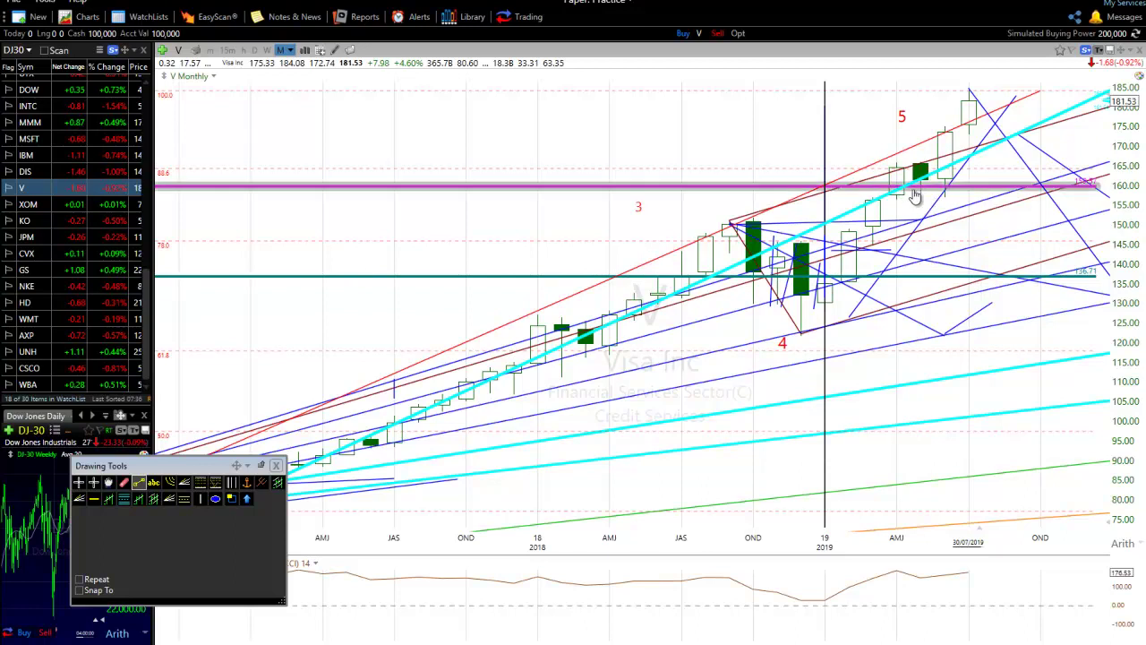
pyautogui.scroll(1, 922, 255)
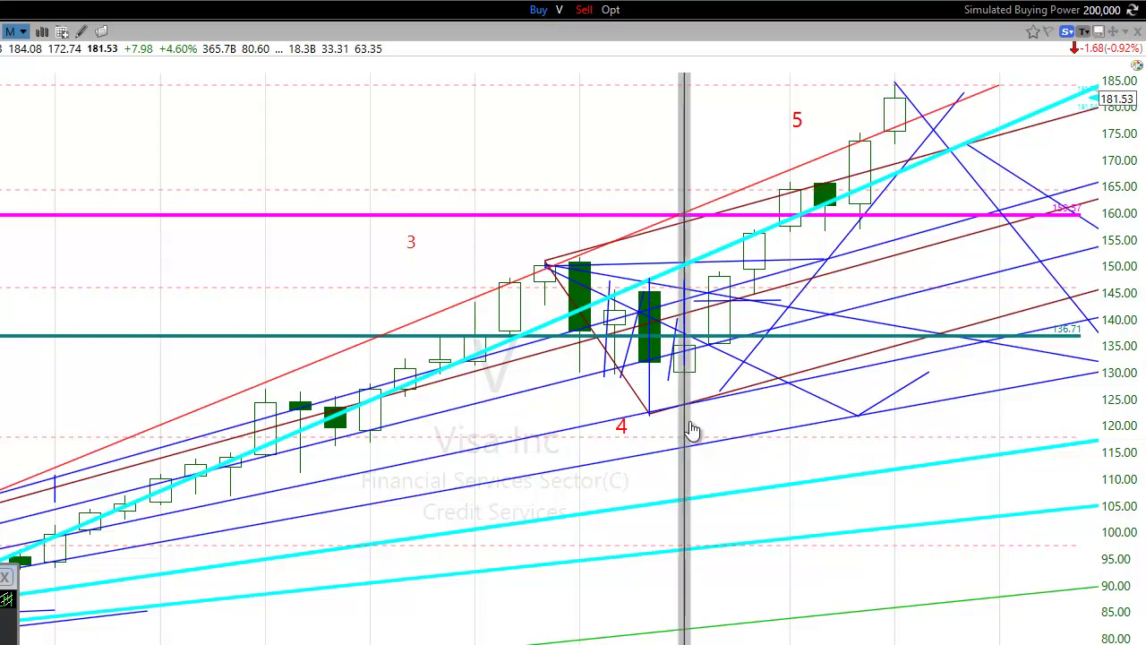
# Step: Move the vertical blue line from the December 2018 candle up to the June 2019 candle, with its lower end near 164
pyautogui.moveTo(691, 431)
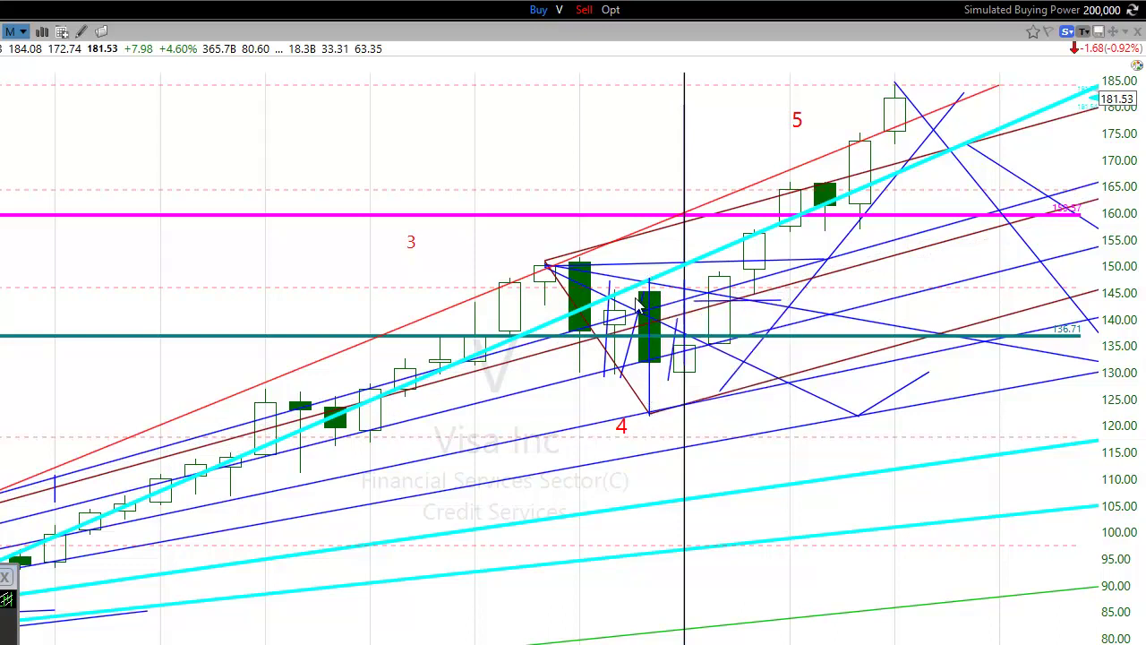
pyautogui.moveTo(653, 389)
pyautogui.moveTo(654, 389); pyautogui.dragTo(861, 99)
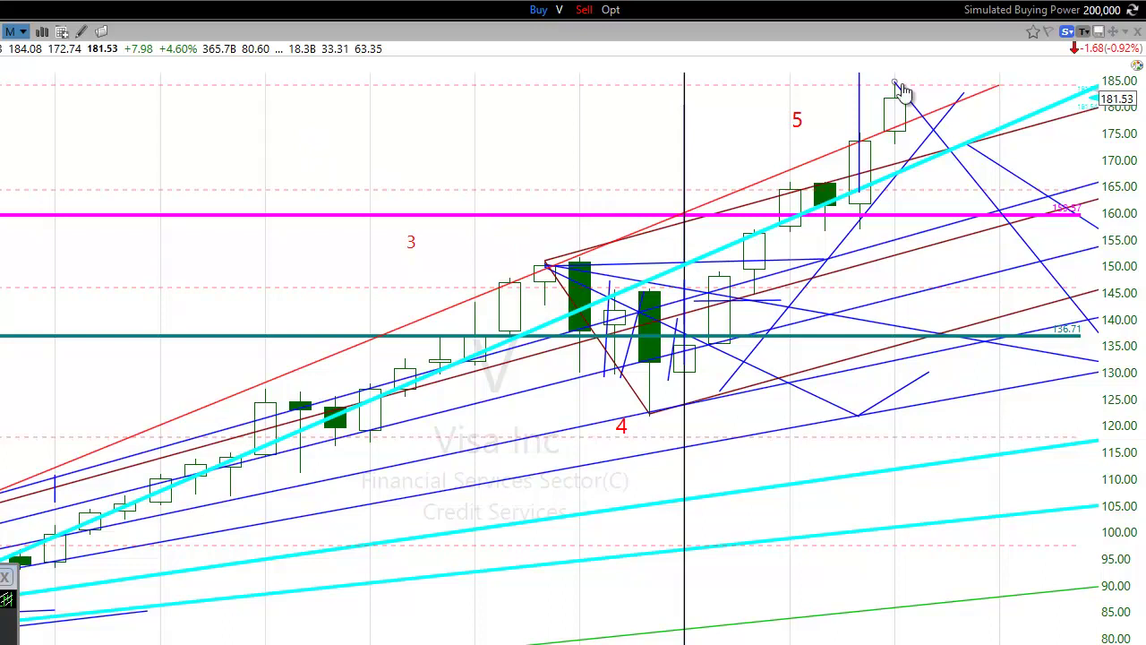
pyautogui.moveTo(998, 125)
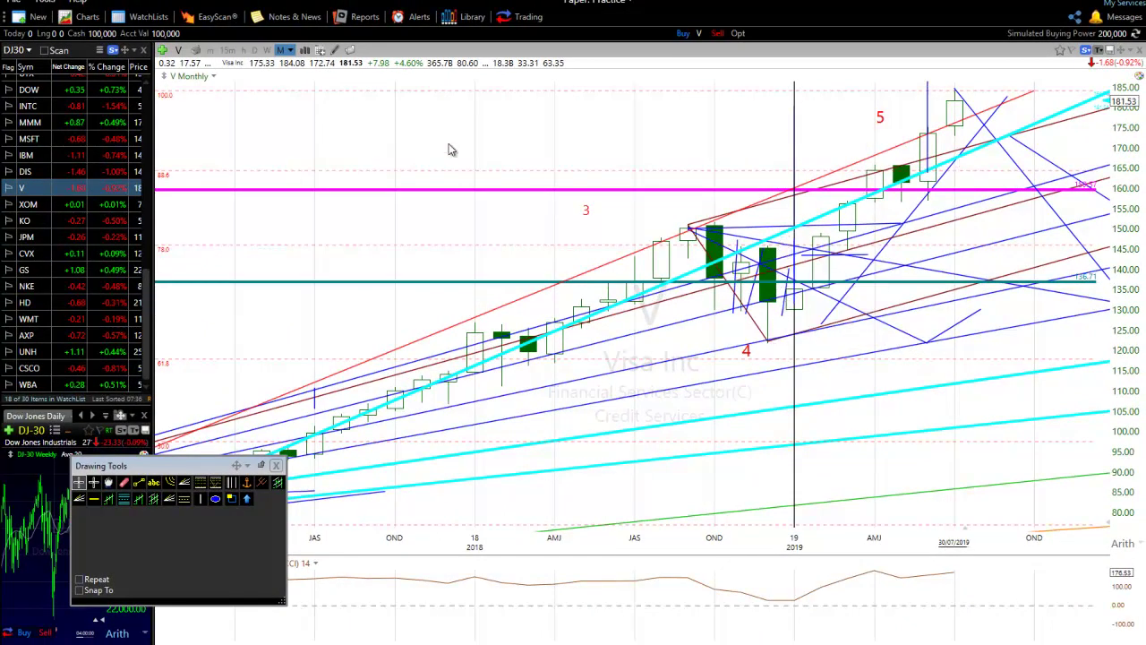
# Step: Examine the projected decline from the July 2019 high to the green target zone against the 159.57 and 136.71 levels and the full price history
pyautogui.scroll(-5, 453, 305)
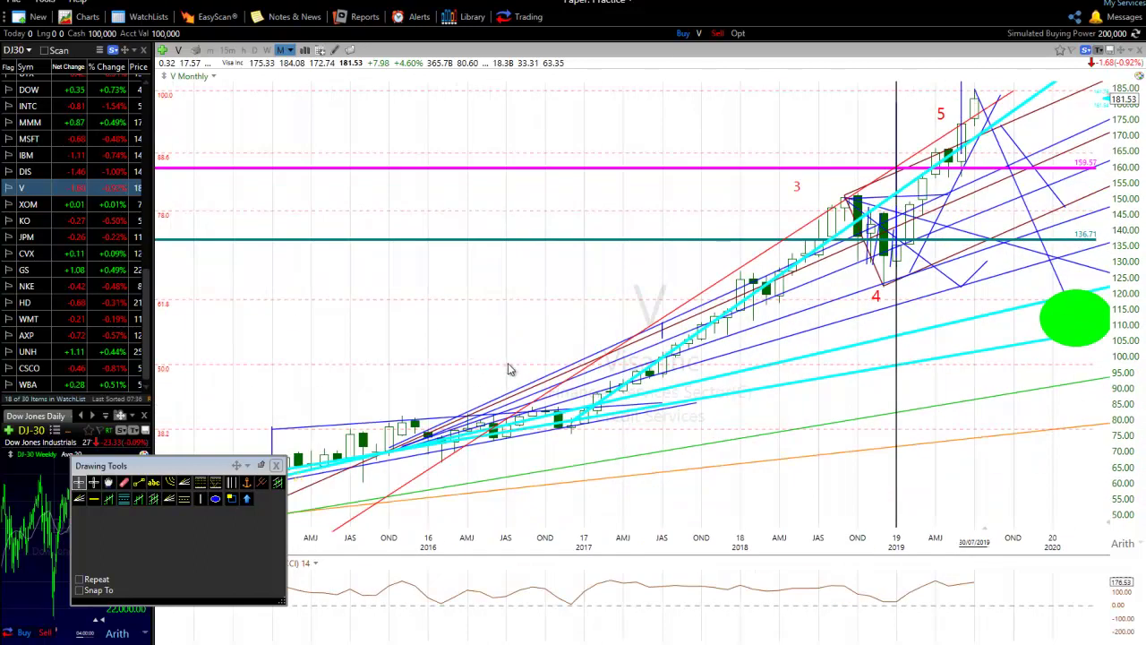
pyautogui.scroll(3, 508, 364)
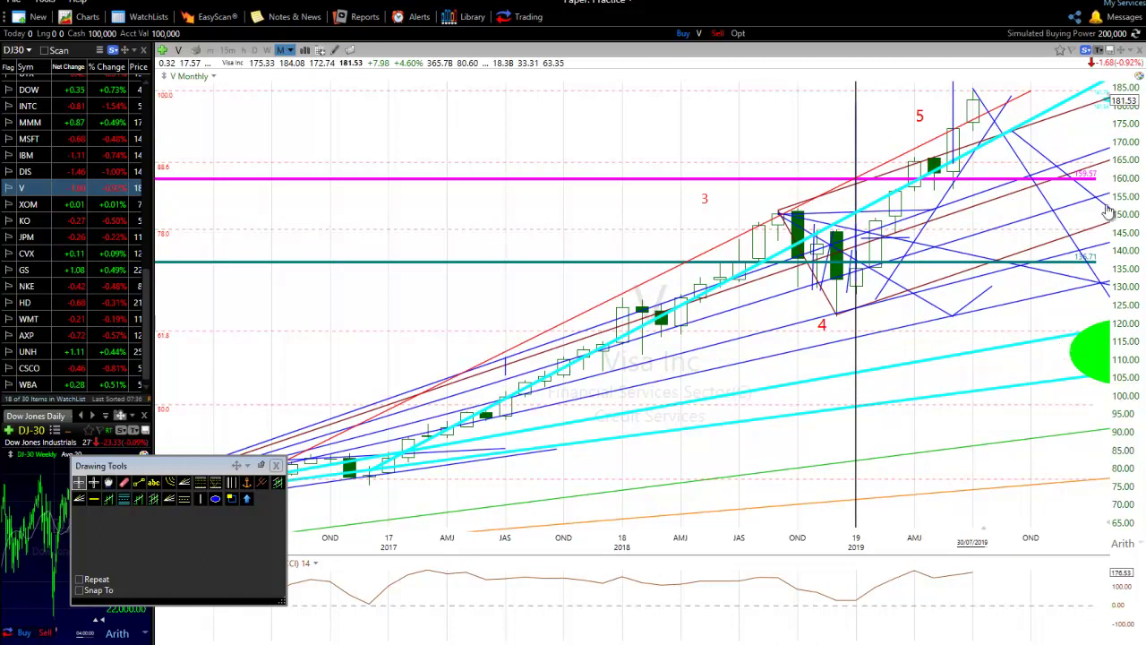
pyautogui.moveTo(1091, 268)
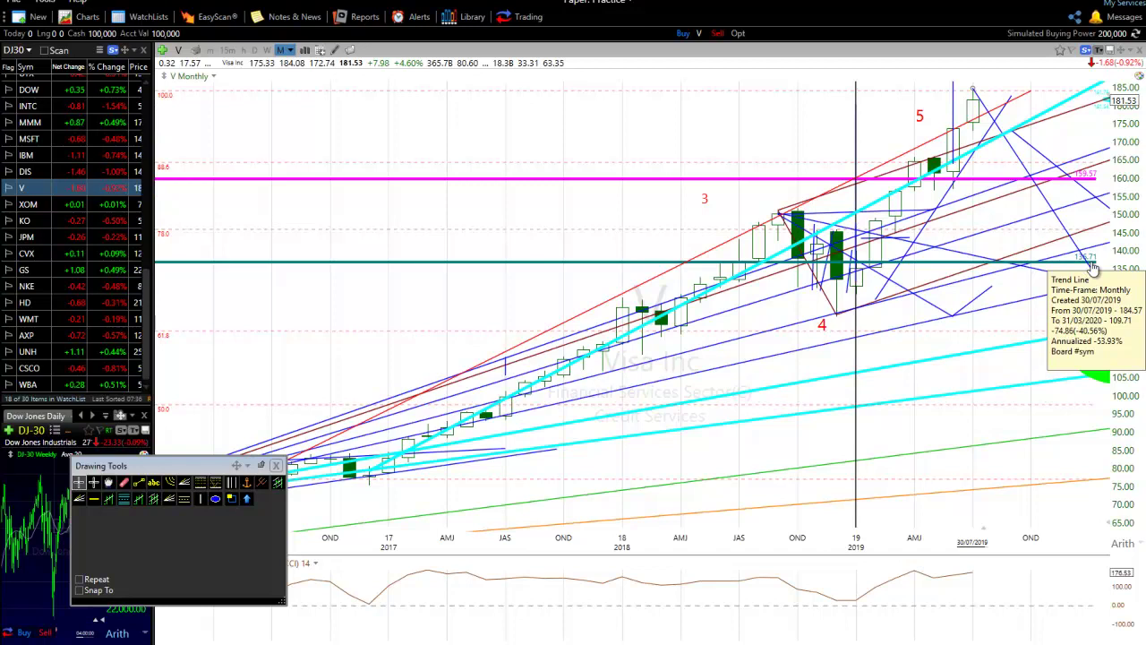
pyautogui.moveTo(1080, 183)
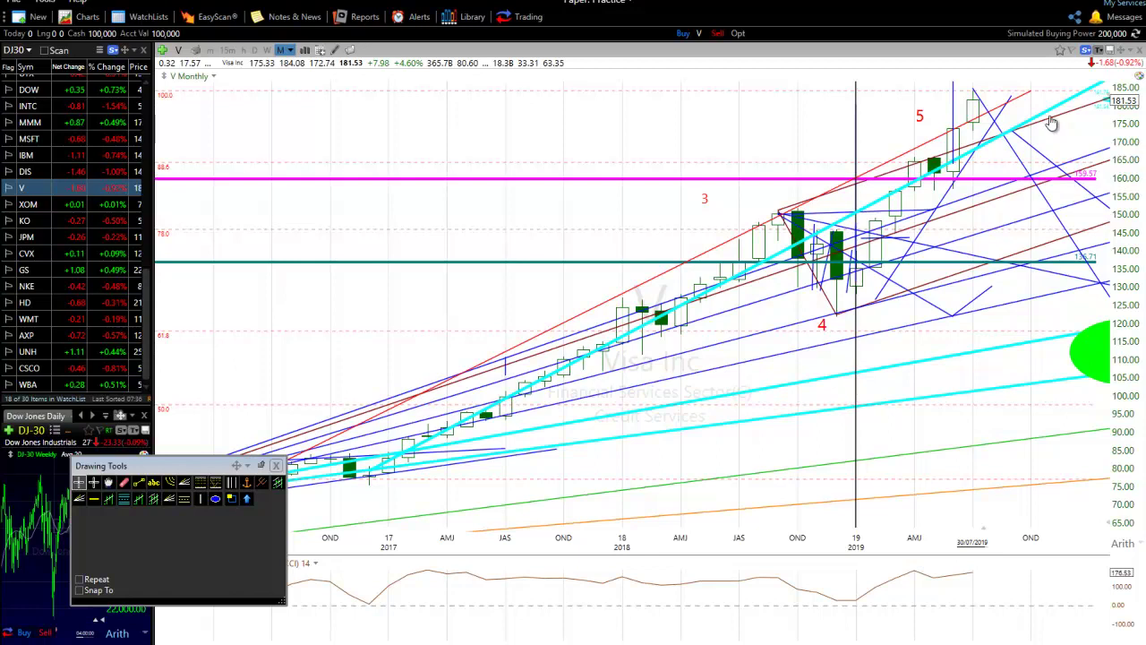
pyautogui.scroll(-3, 654, 404)
pyautogui.scroll(-3, 750, 463)
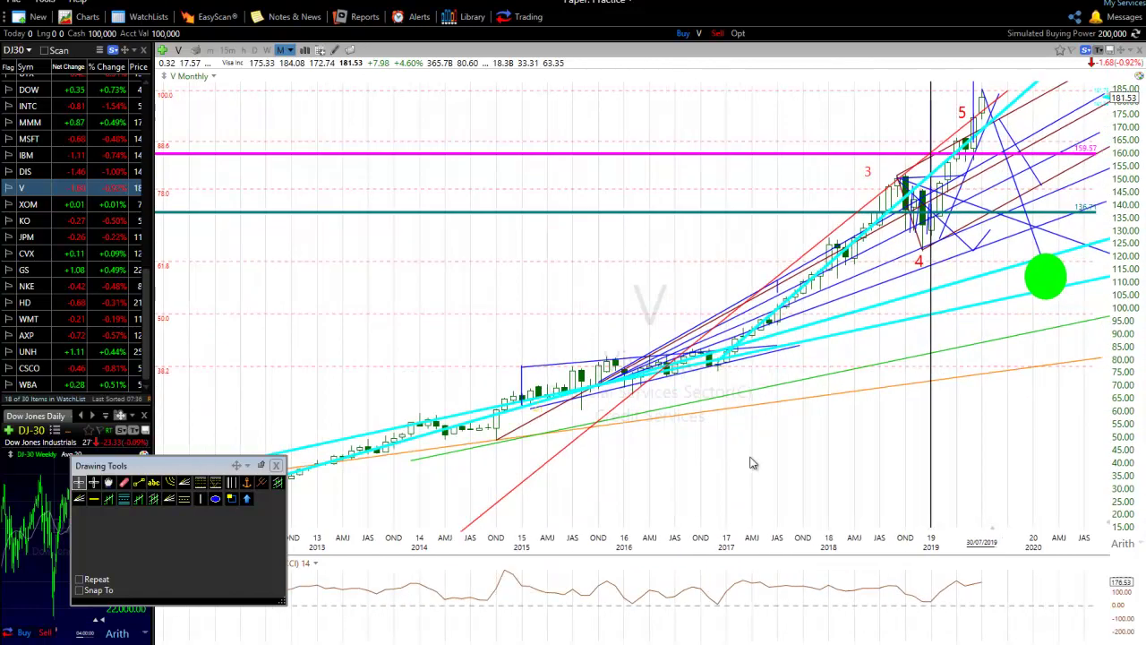
pyautogui.scroll(-2, 402, 479)
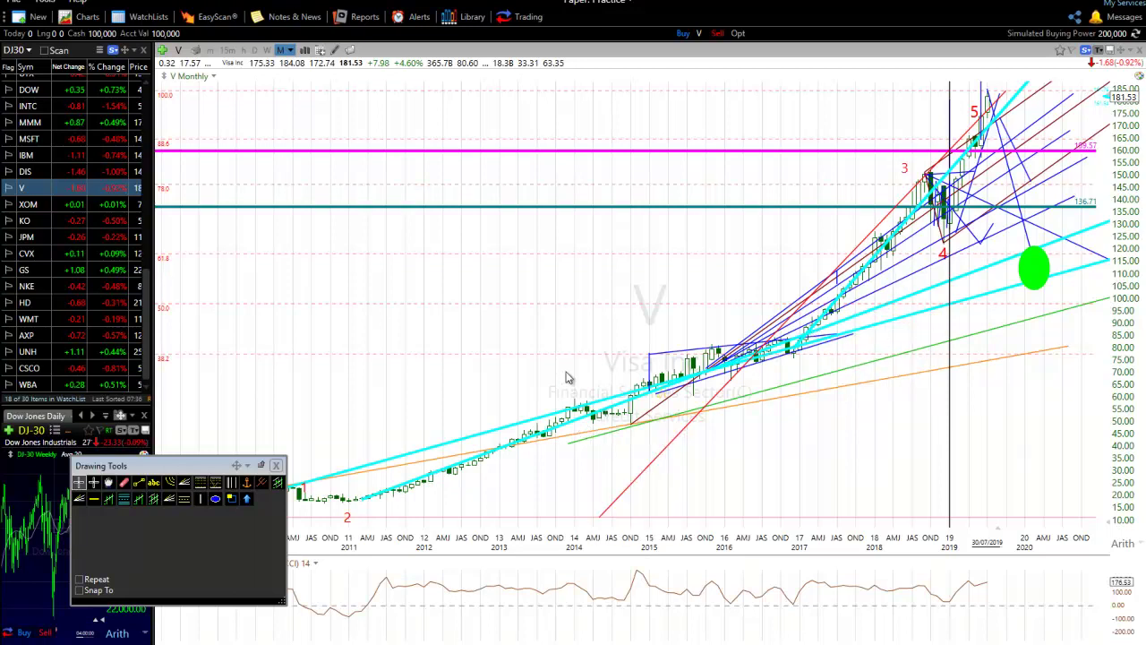
pyautogui.scroll(-2, 539, 462)
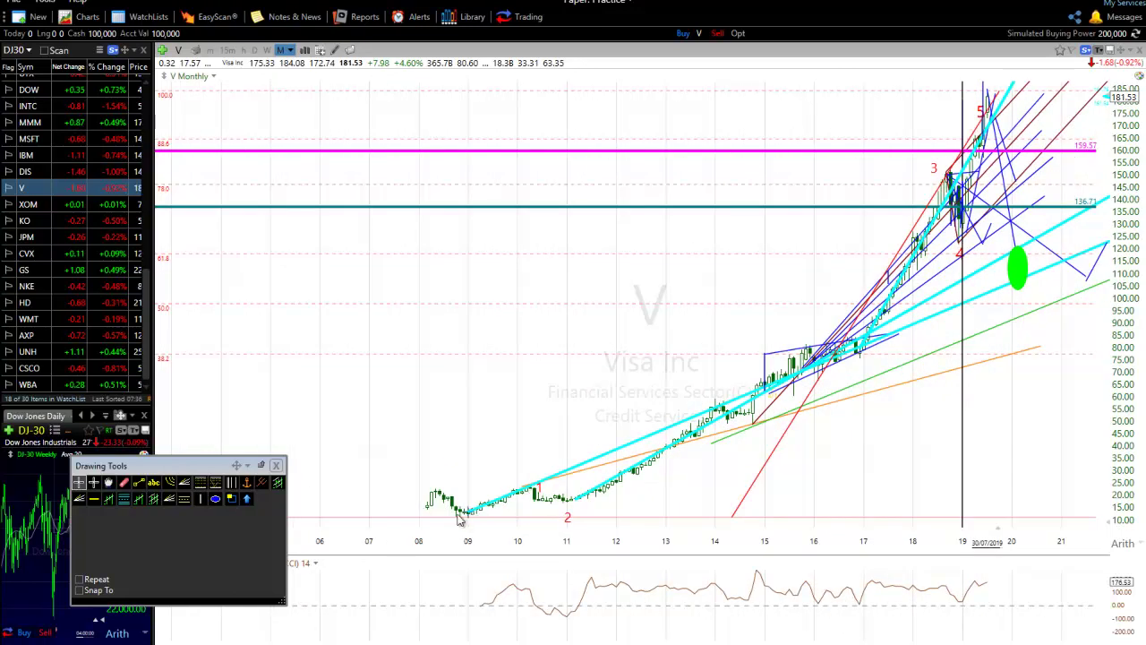
pyautogui.scroll(2, 1026, 275)
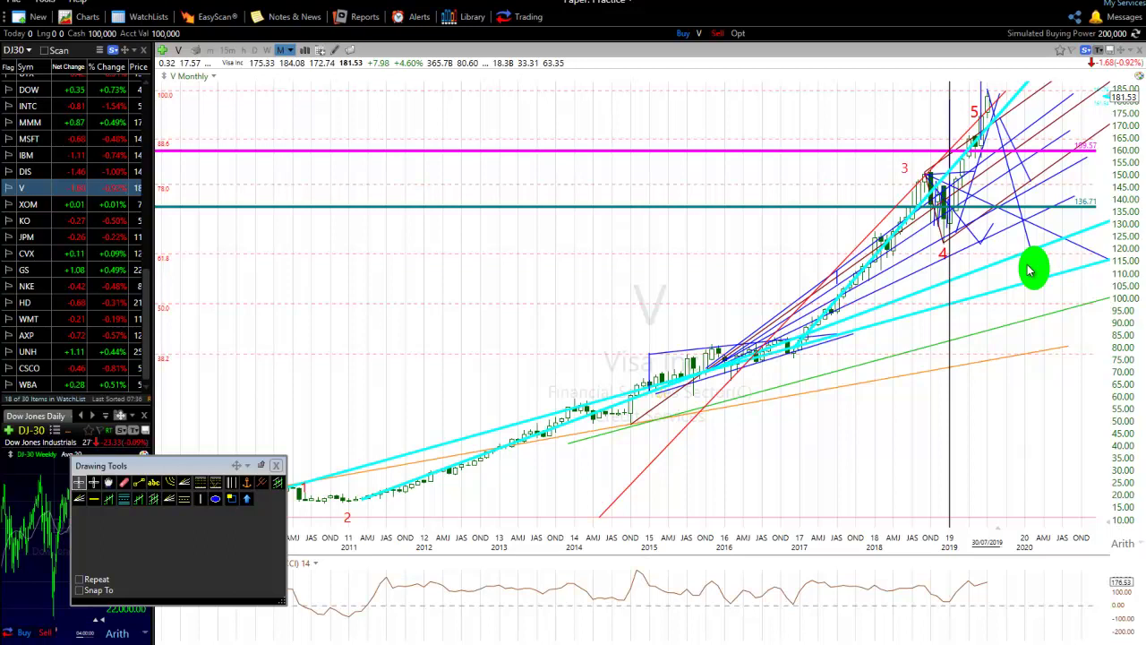
pyautogui.scroll(3, 1028, 268)
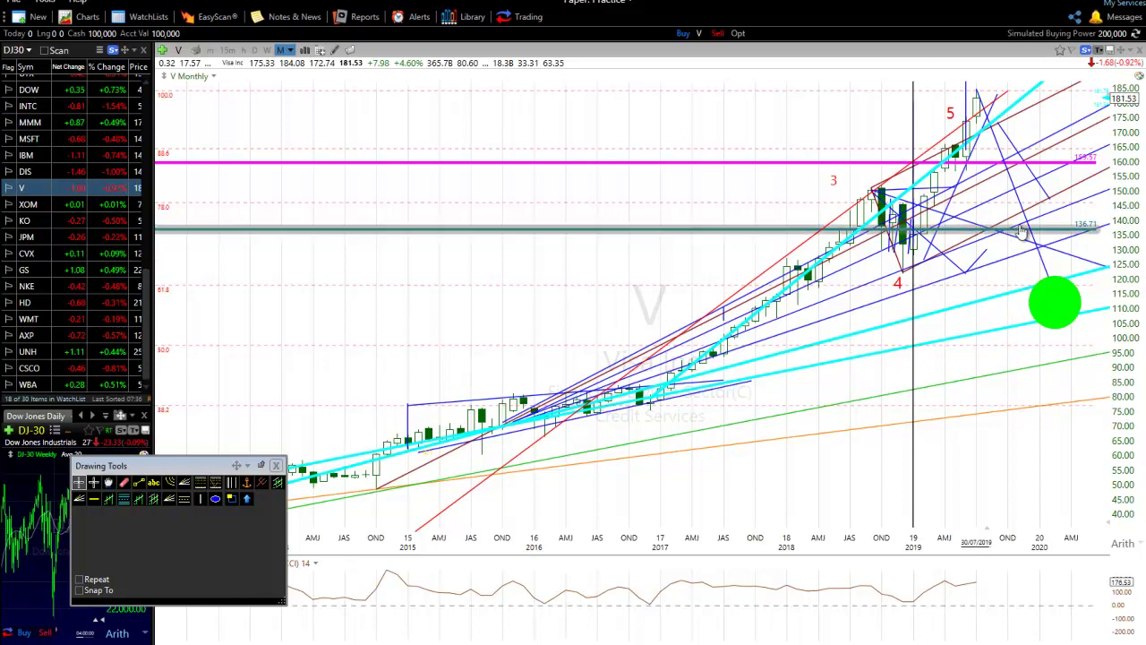
pyautogui.moveTo(1015, 202)
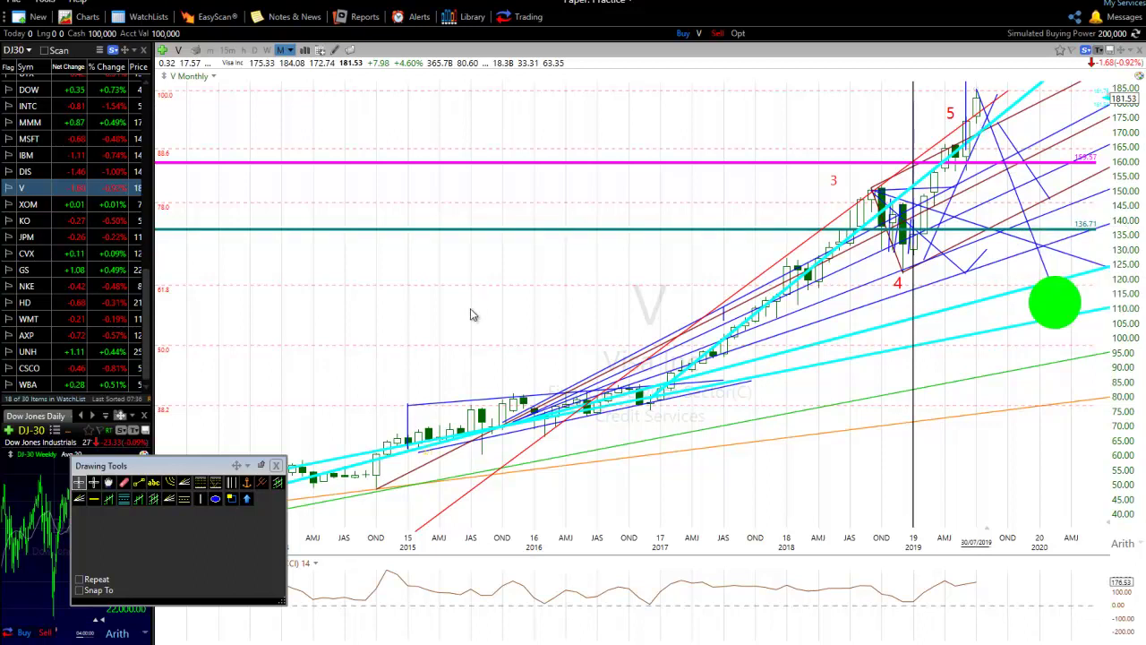
pyautogui.scroll(-1, 472, 314)
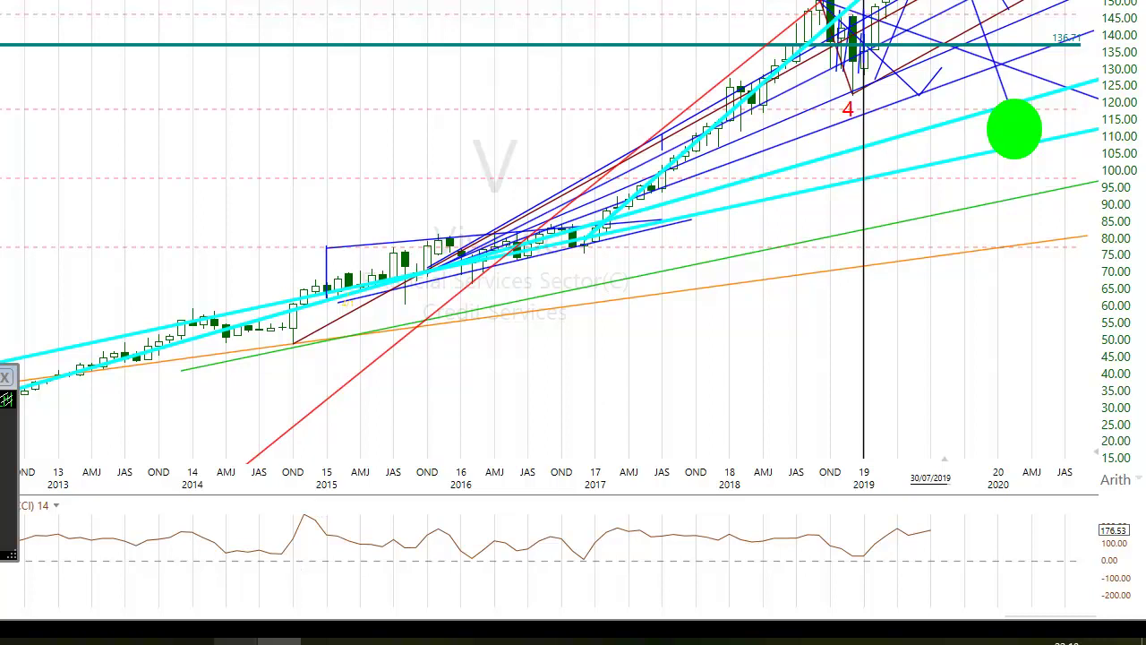
pyautogui.moveTo(238, 640)
pyautogui.click(235, 599)
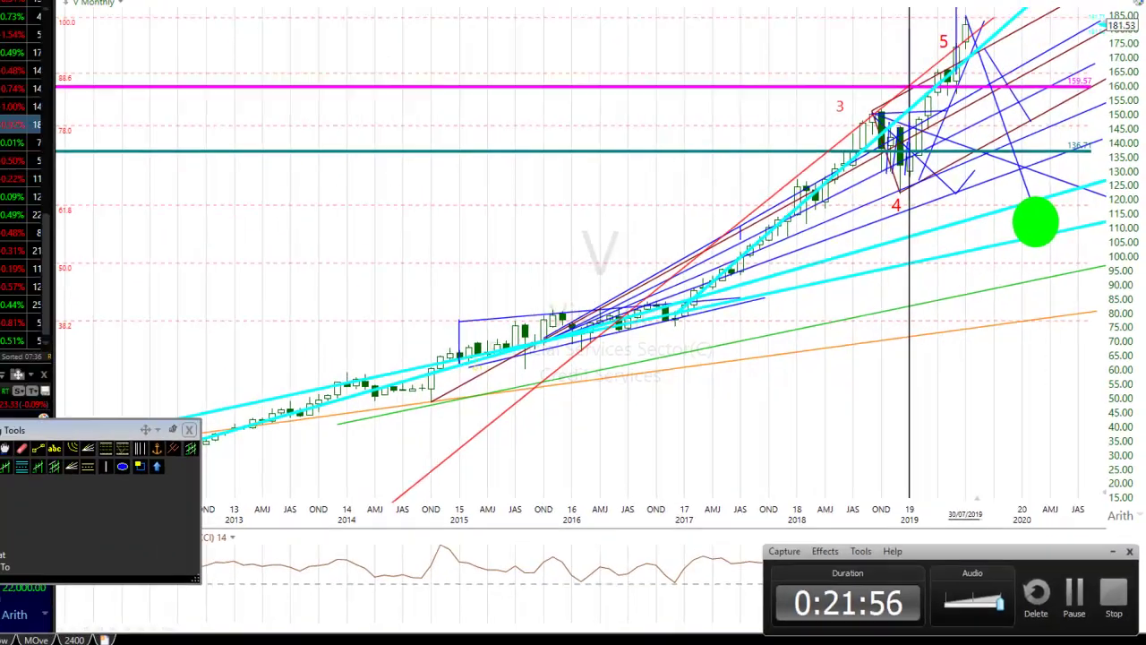